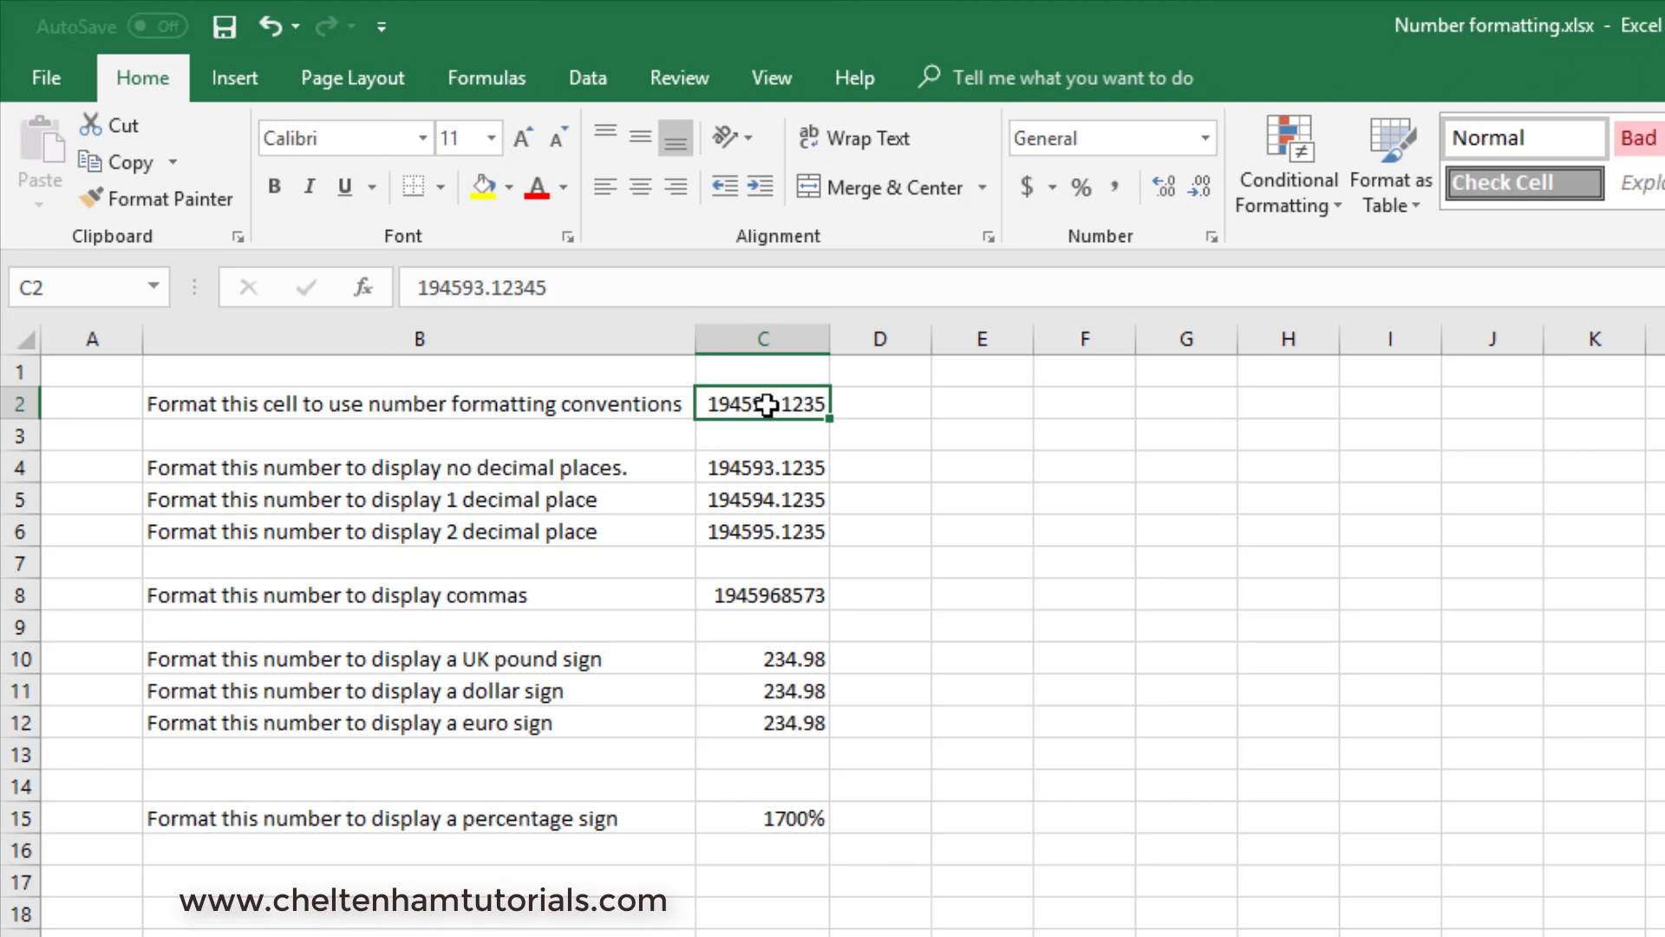
{"action": "left_click", "coordinate": [1206, 137]}
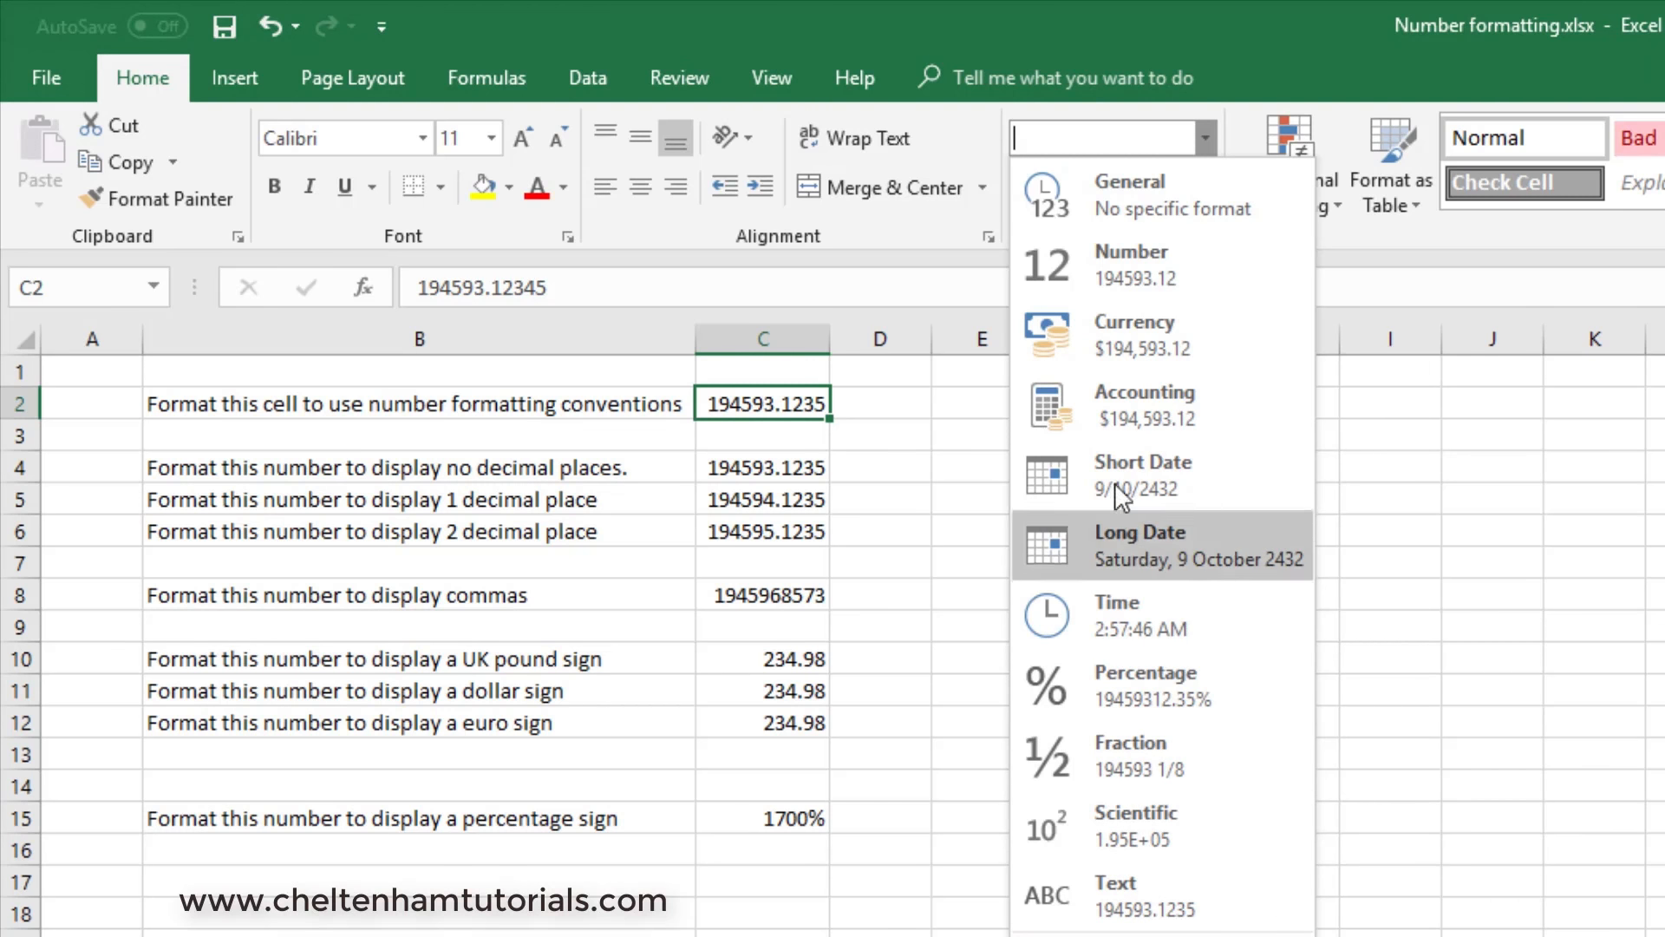
{"action": "left_click", "coordinate": [1138, 269]}
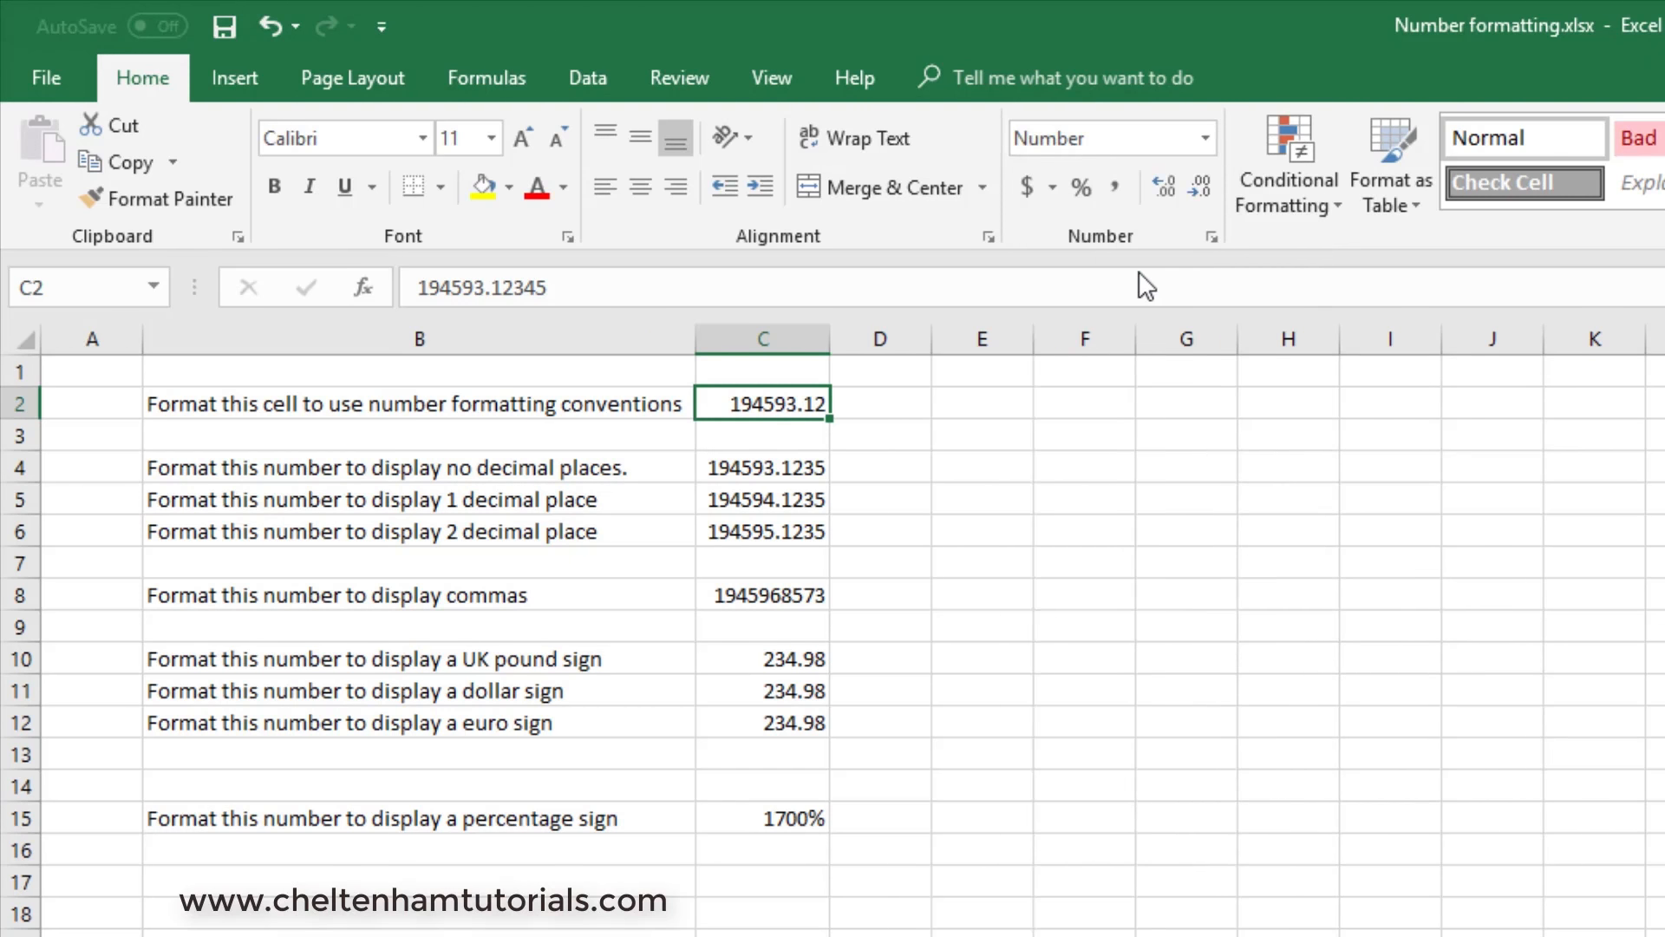
{"action": "left_click", "coordinate": [1119, 562]}
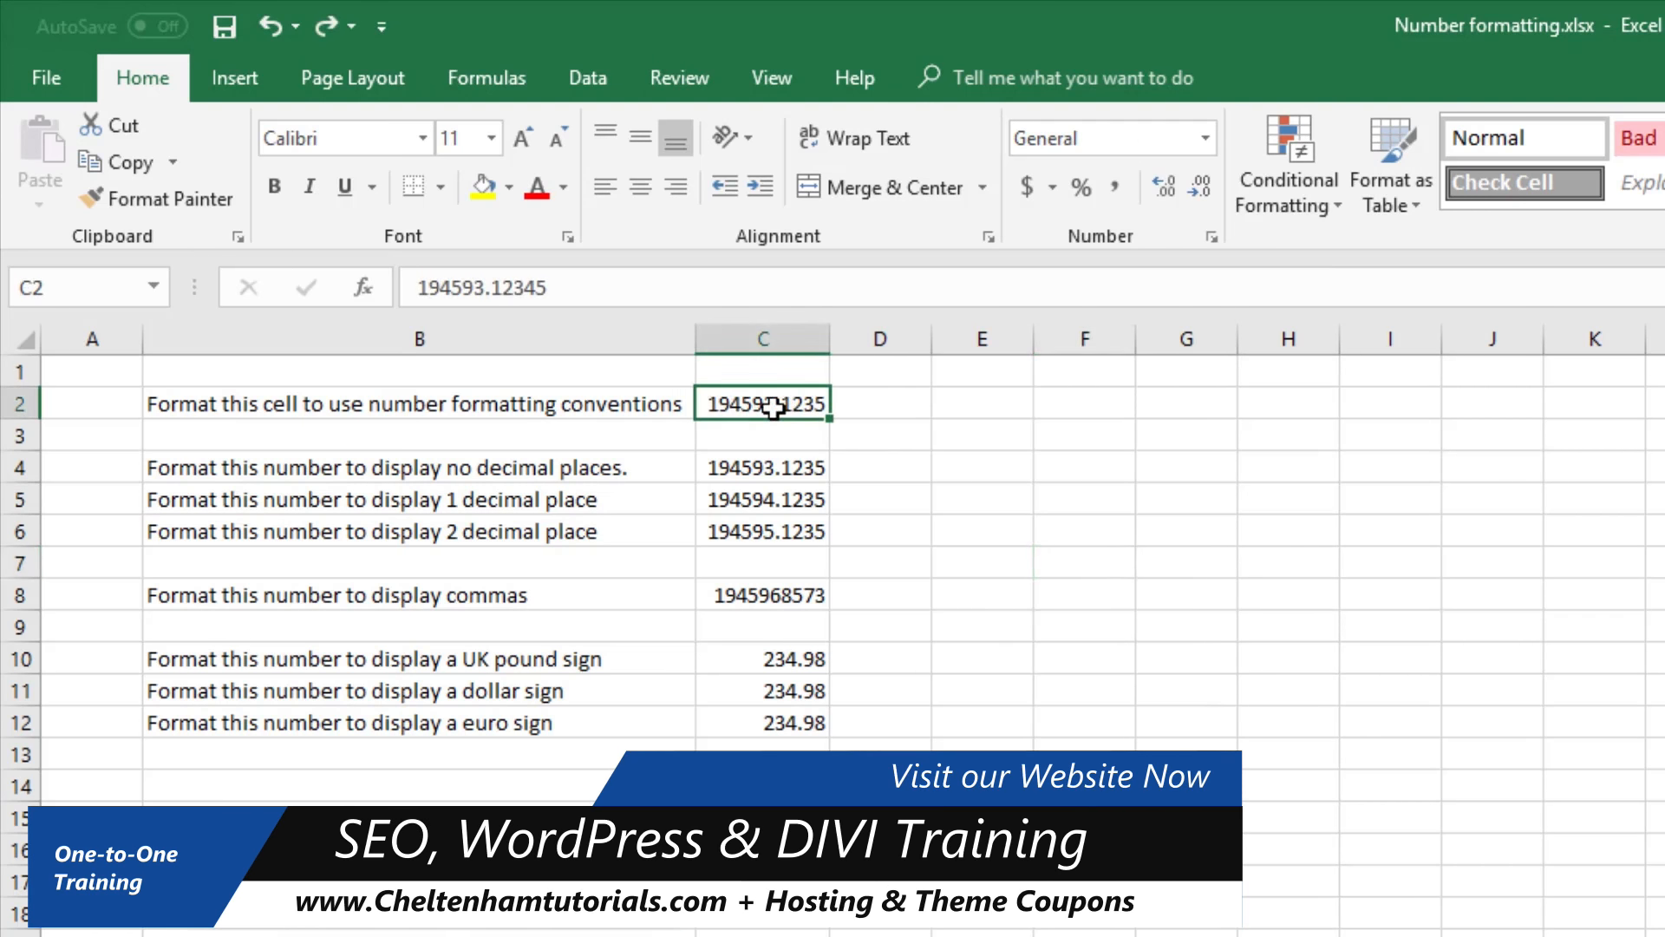
- Apply the Number format to the value in C2, beside the number formatting conventions label
{"action": "left_click", "coordinate": [1207, 141]}
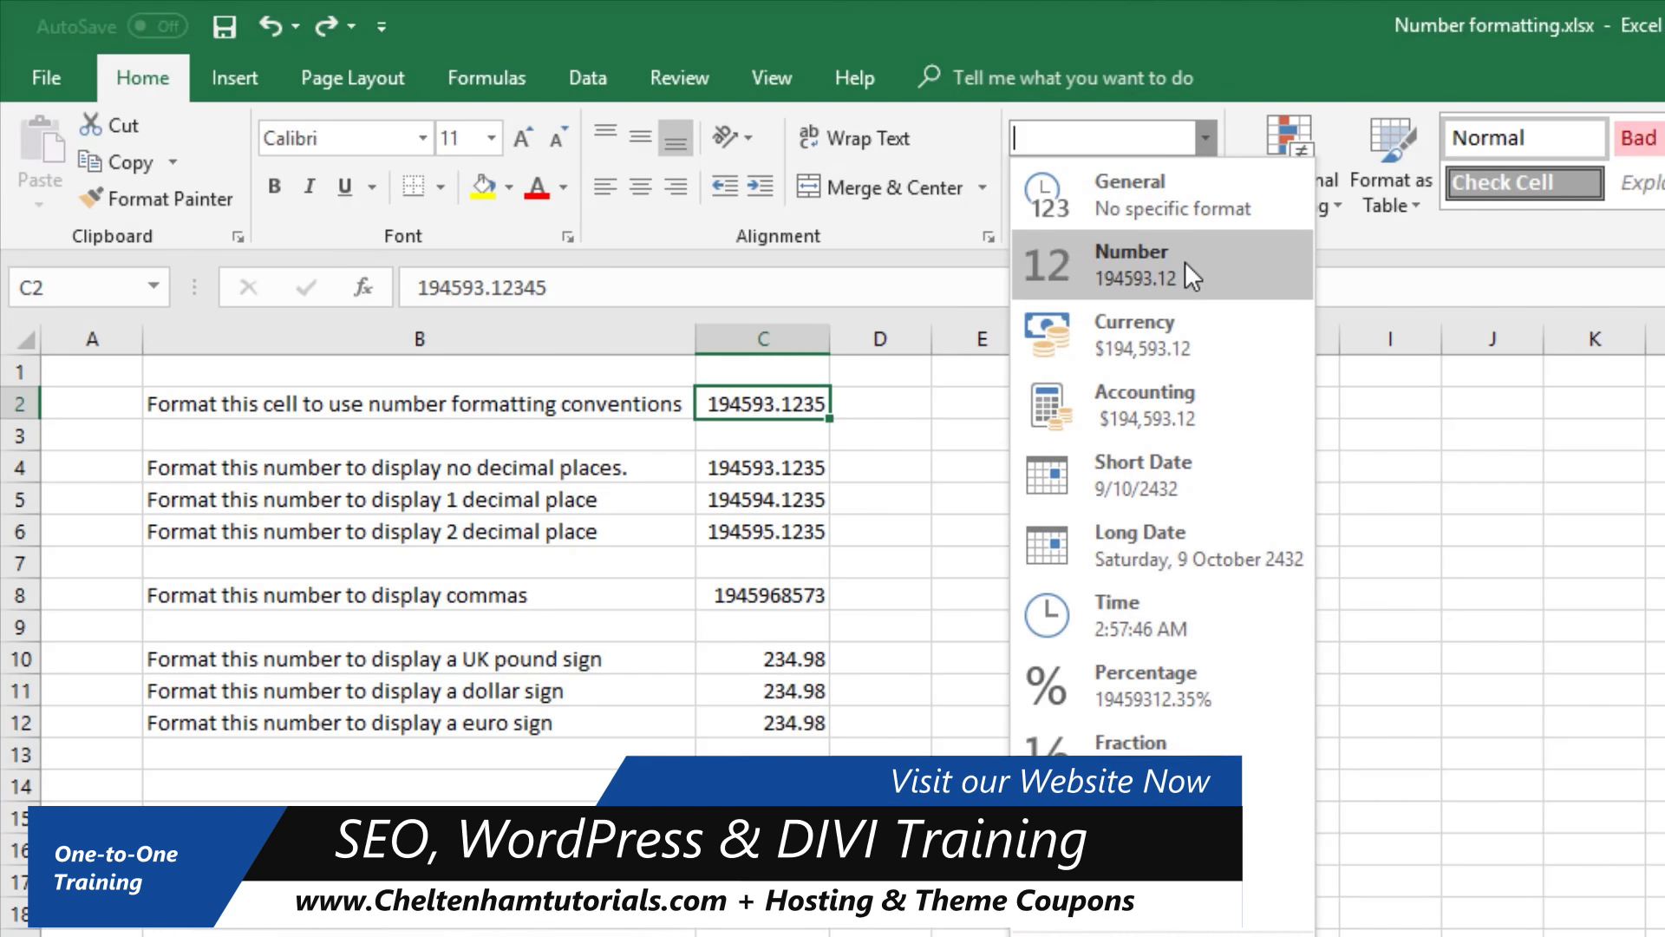
{"action": "left_click", "coordinate": [1187, 265]}
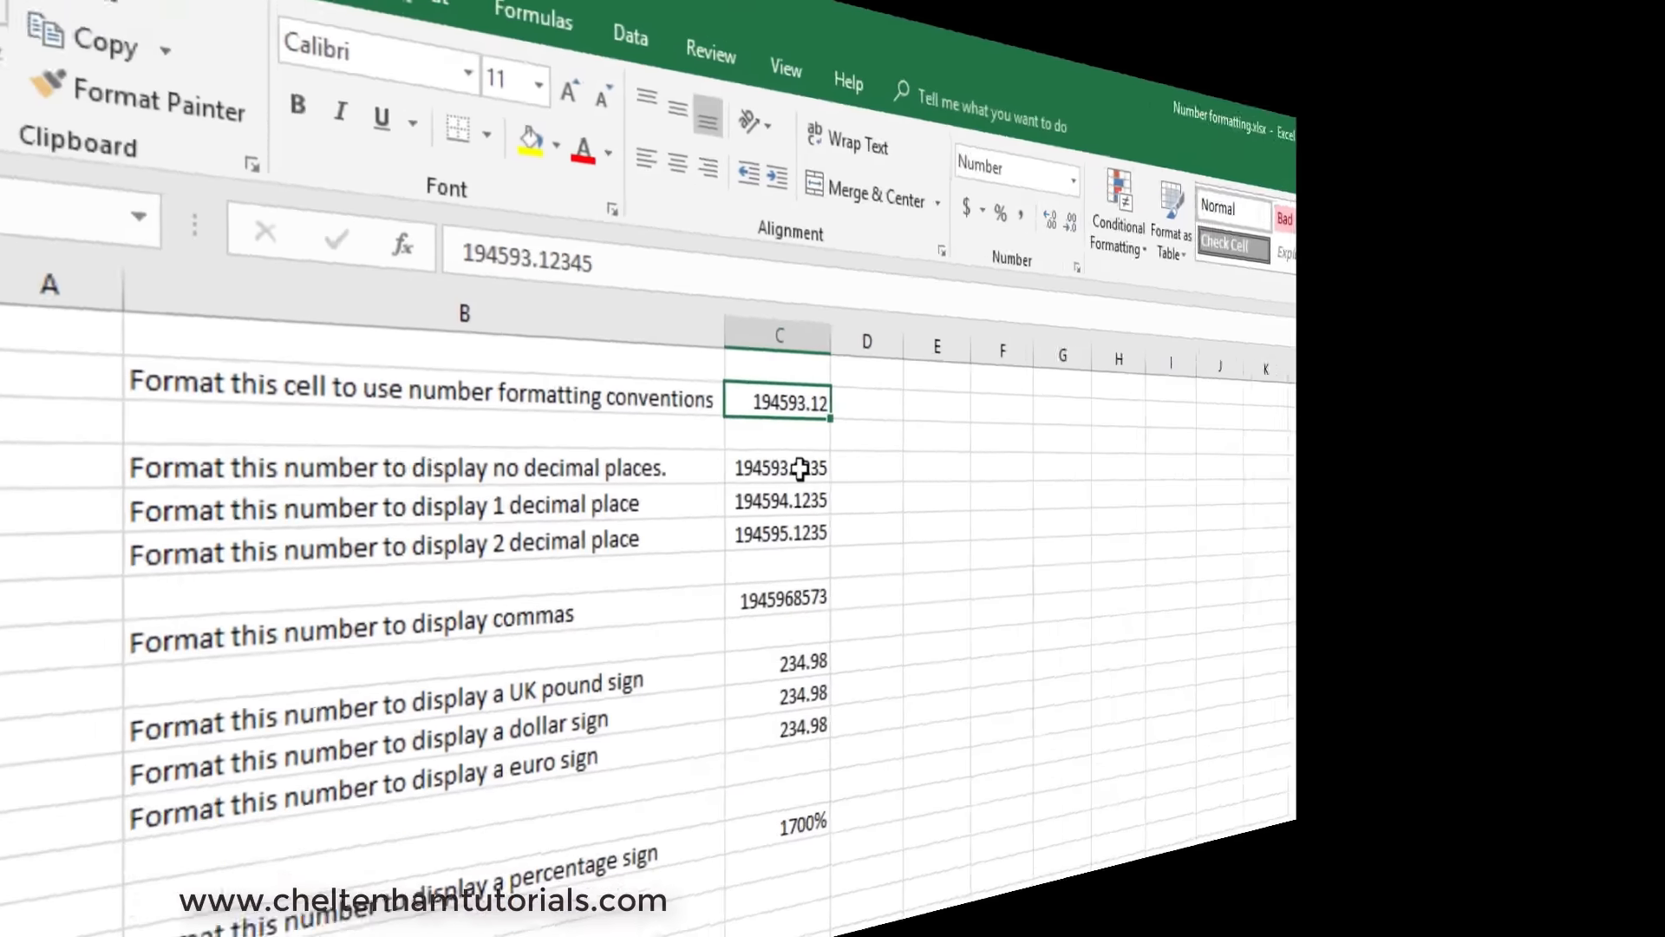
- Reduce the number in C4, beside the no decimal places label, to zero decimal places
{"action": "left_click", "coordinate": [790, 470]}
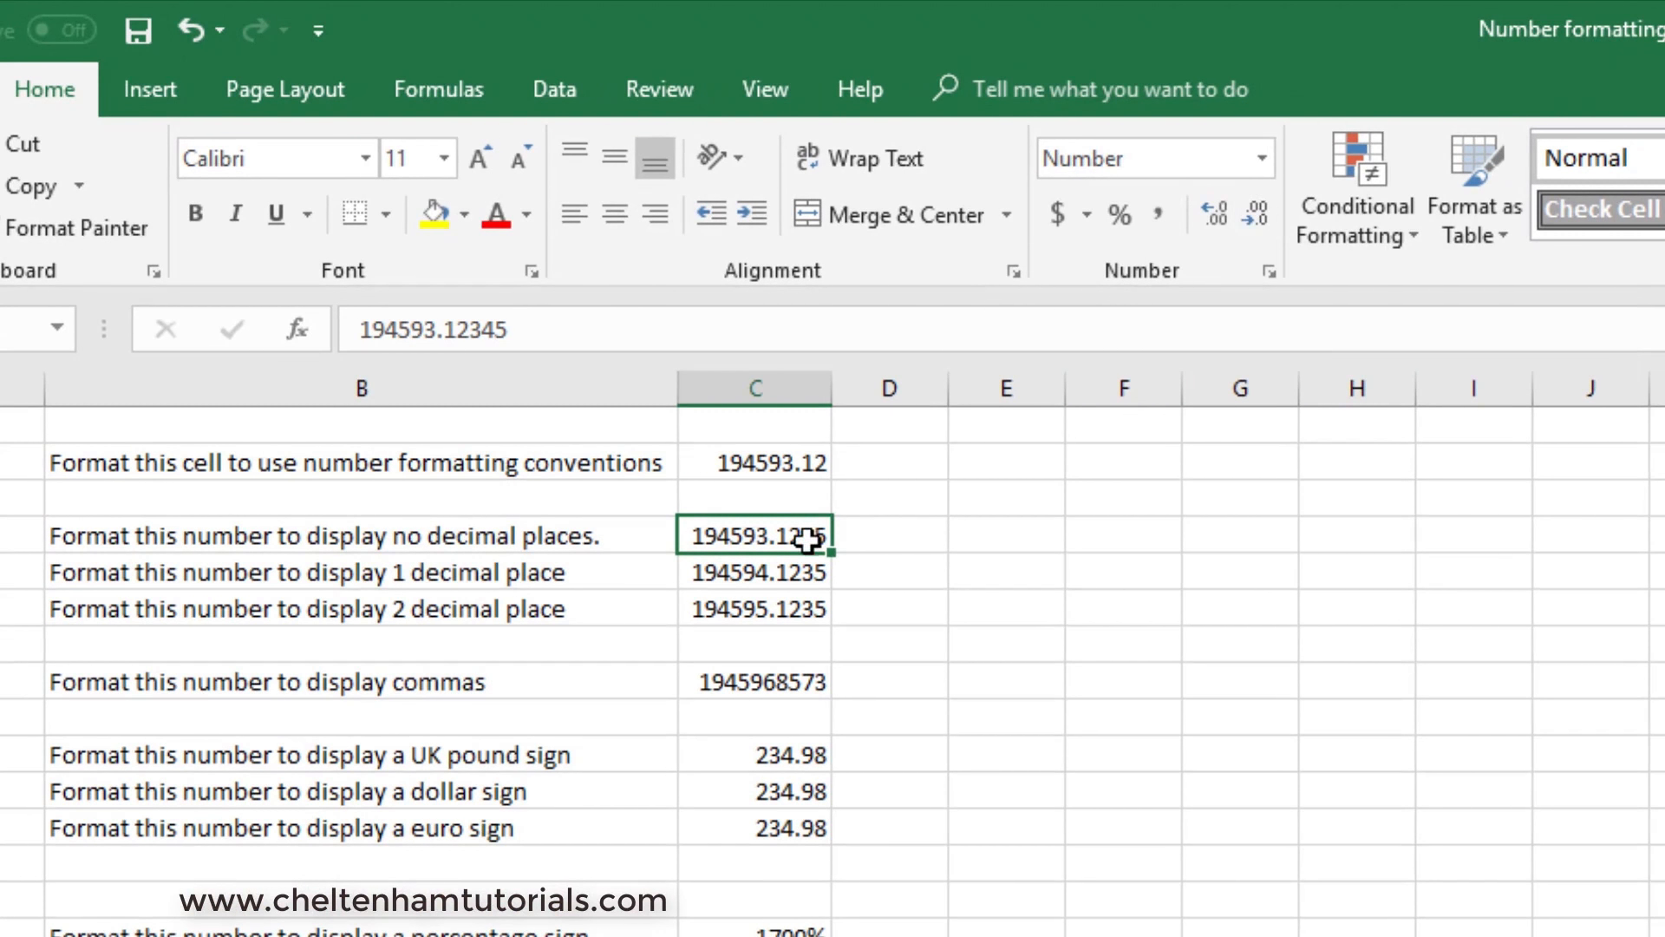
{"action": "left_click", "coordinate": [1257, 210]}
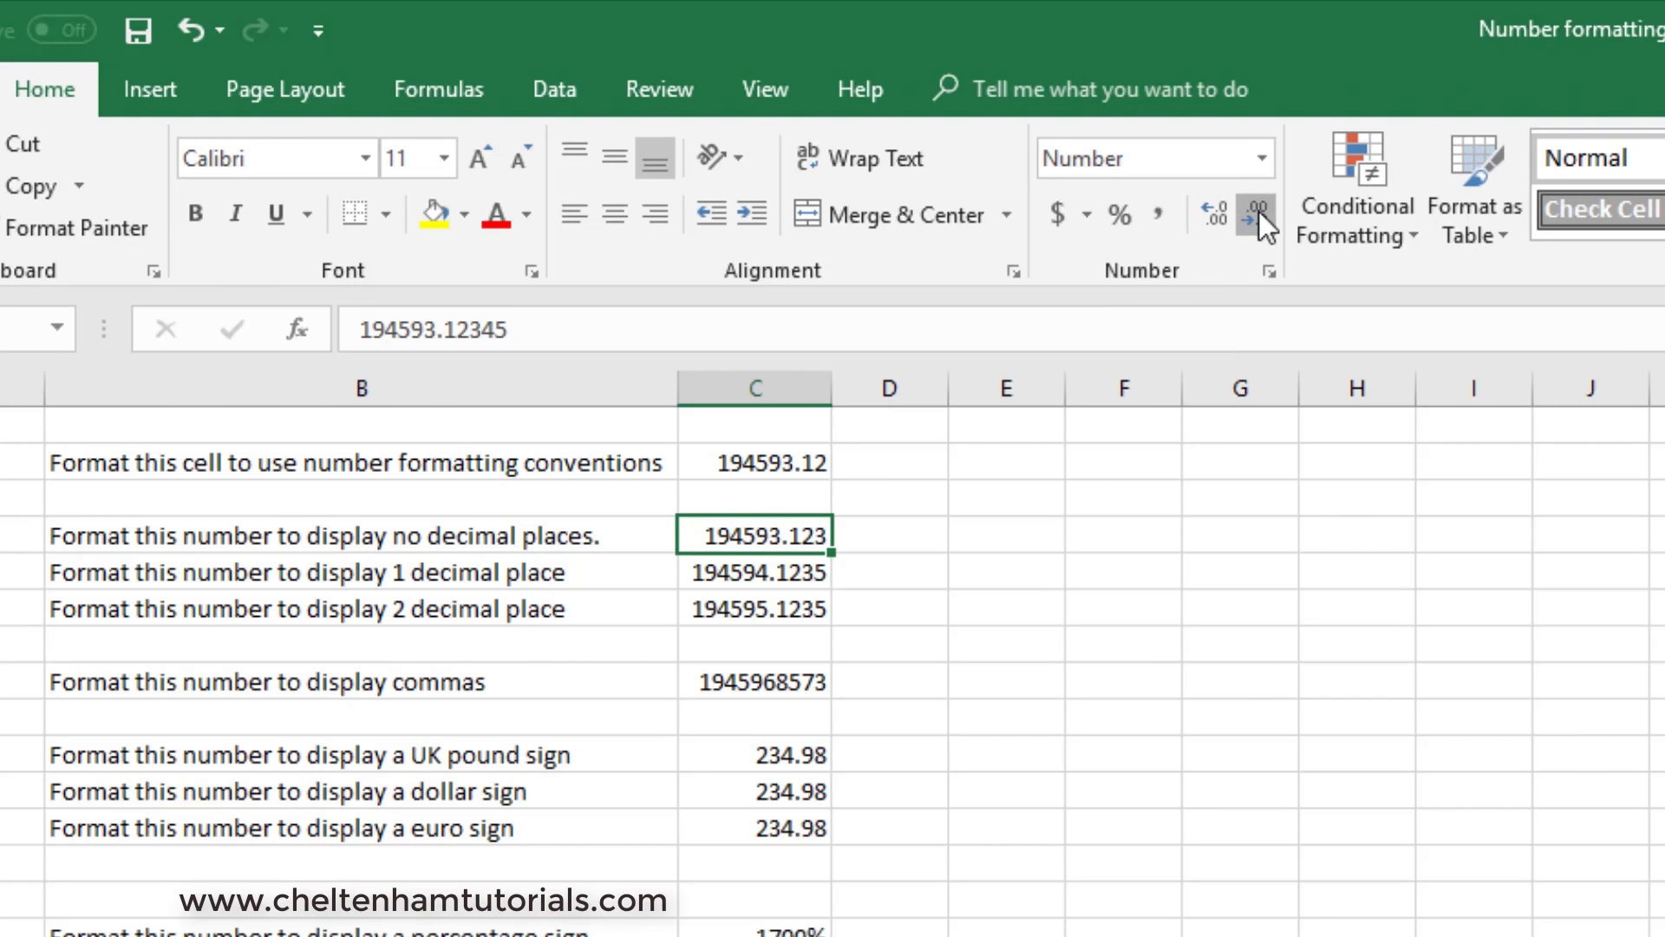
{"action": "left_click", "coordinate": [1258, 211]}
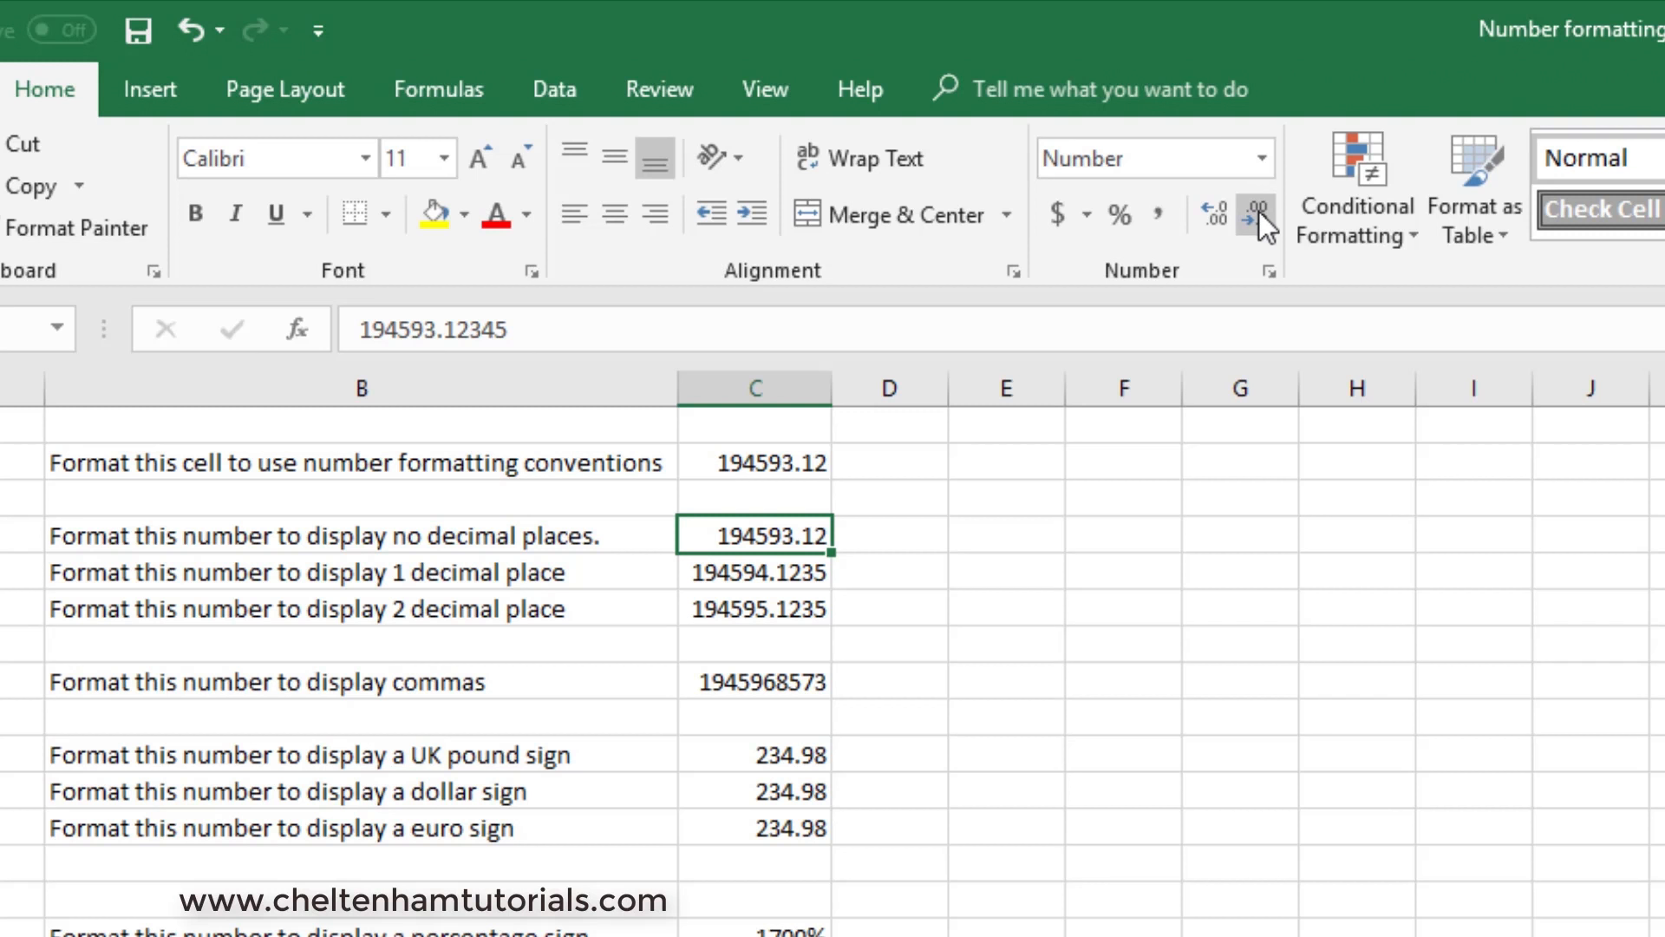
{"action": "left_click", "coordinate": [1257, 217]}
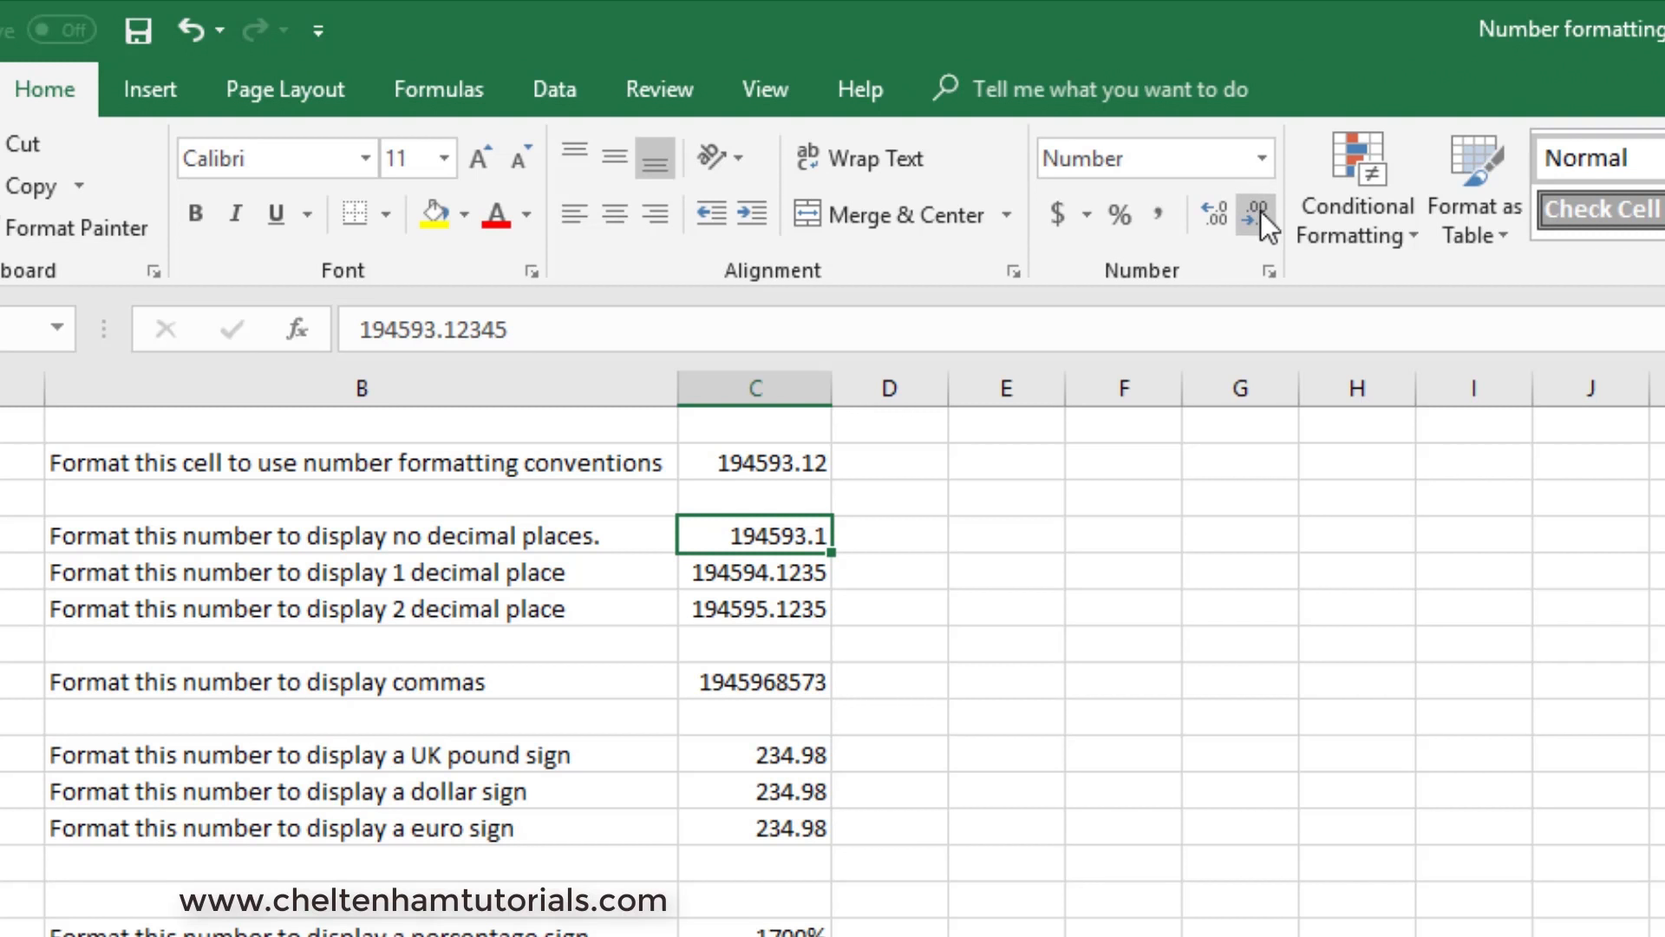
{"action": "left_click", "coordinate": [1258, 213]}
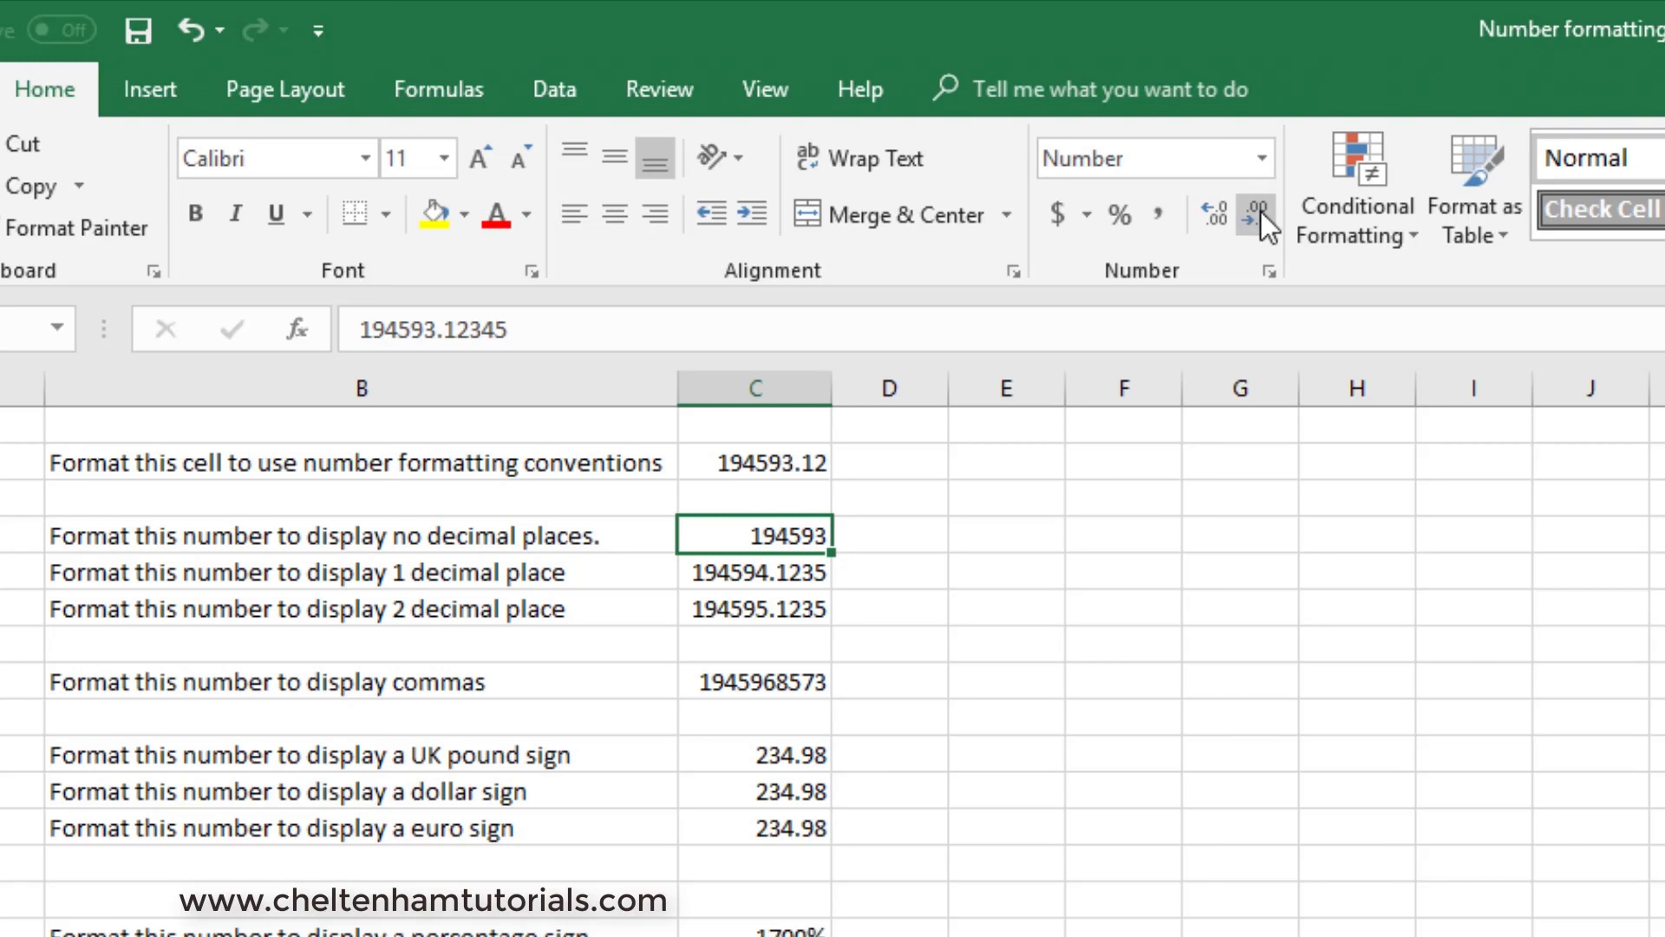
- Increase the decimal places displayed for the number in C4 to five
{"action": "left_click", "coordinate": [1215, 212]}
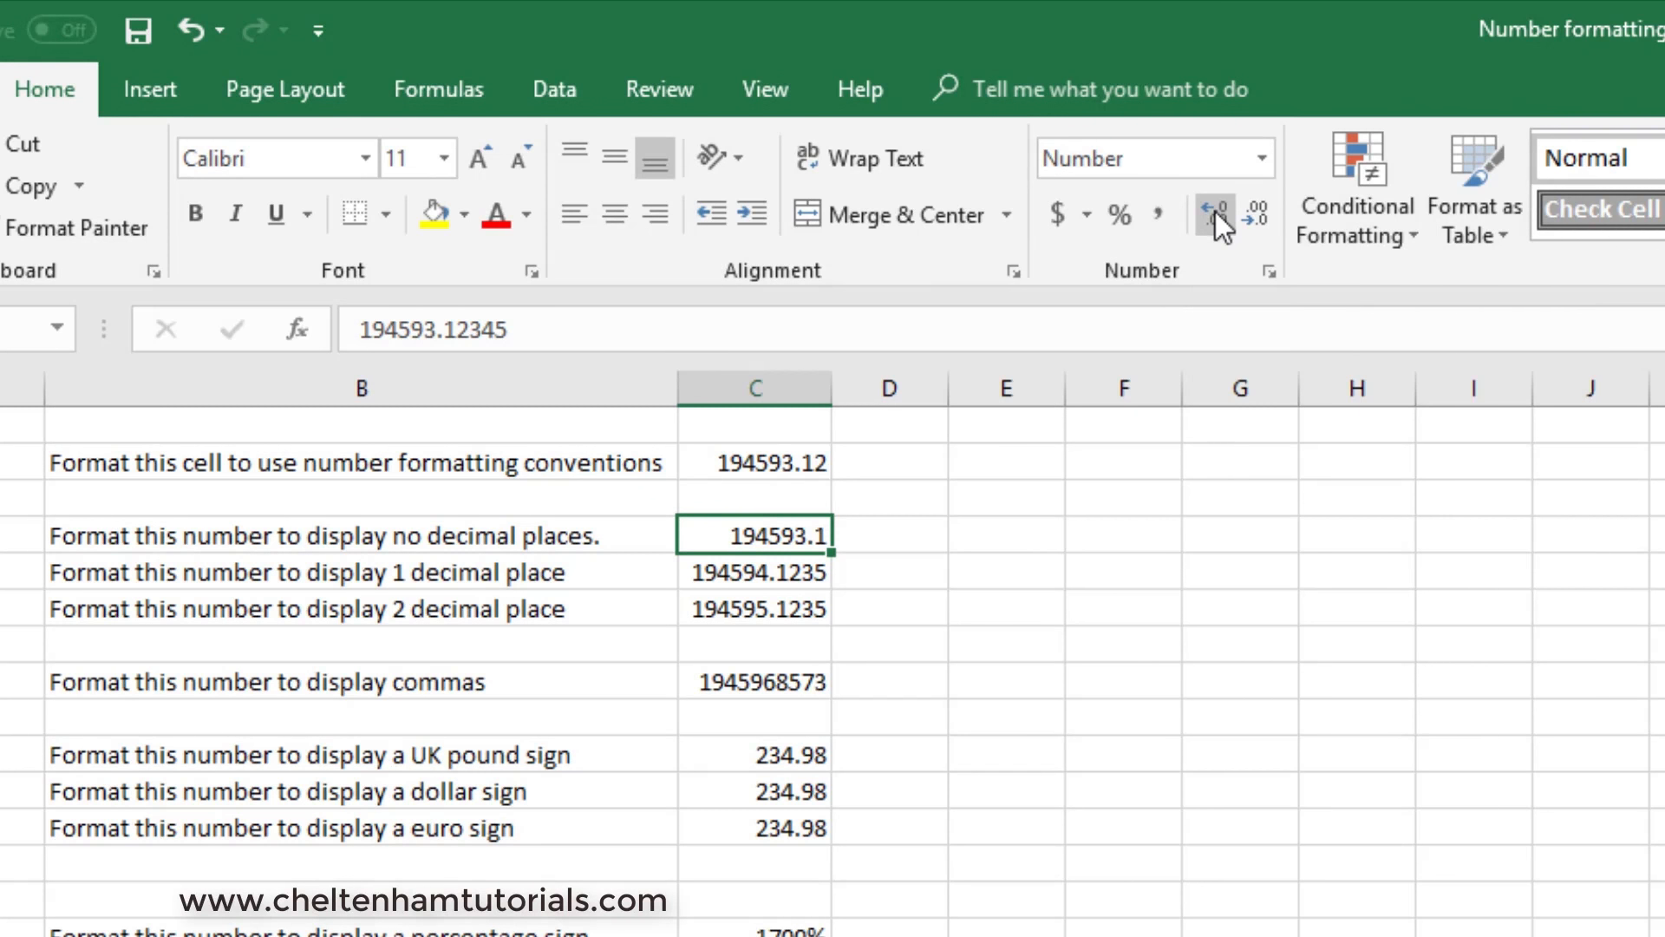
{"action": "left_click", "coordinate": [1215, 212]}
{"action": "left_click", "coordinate": [1216, 212]}
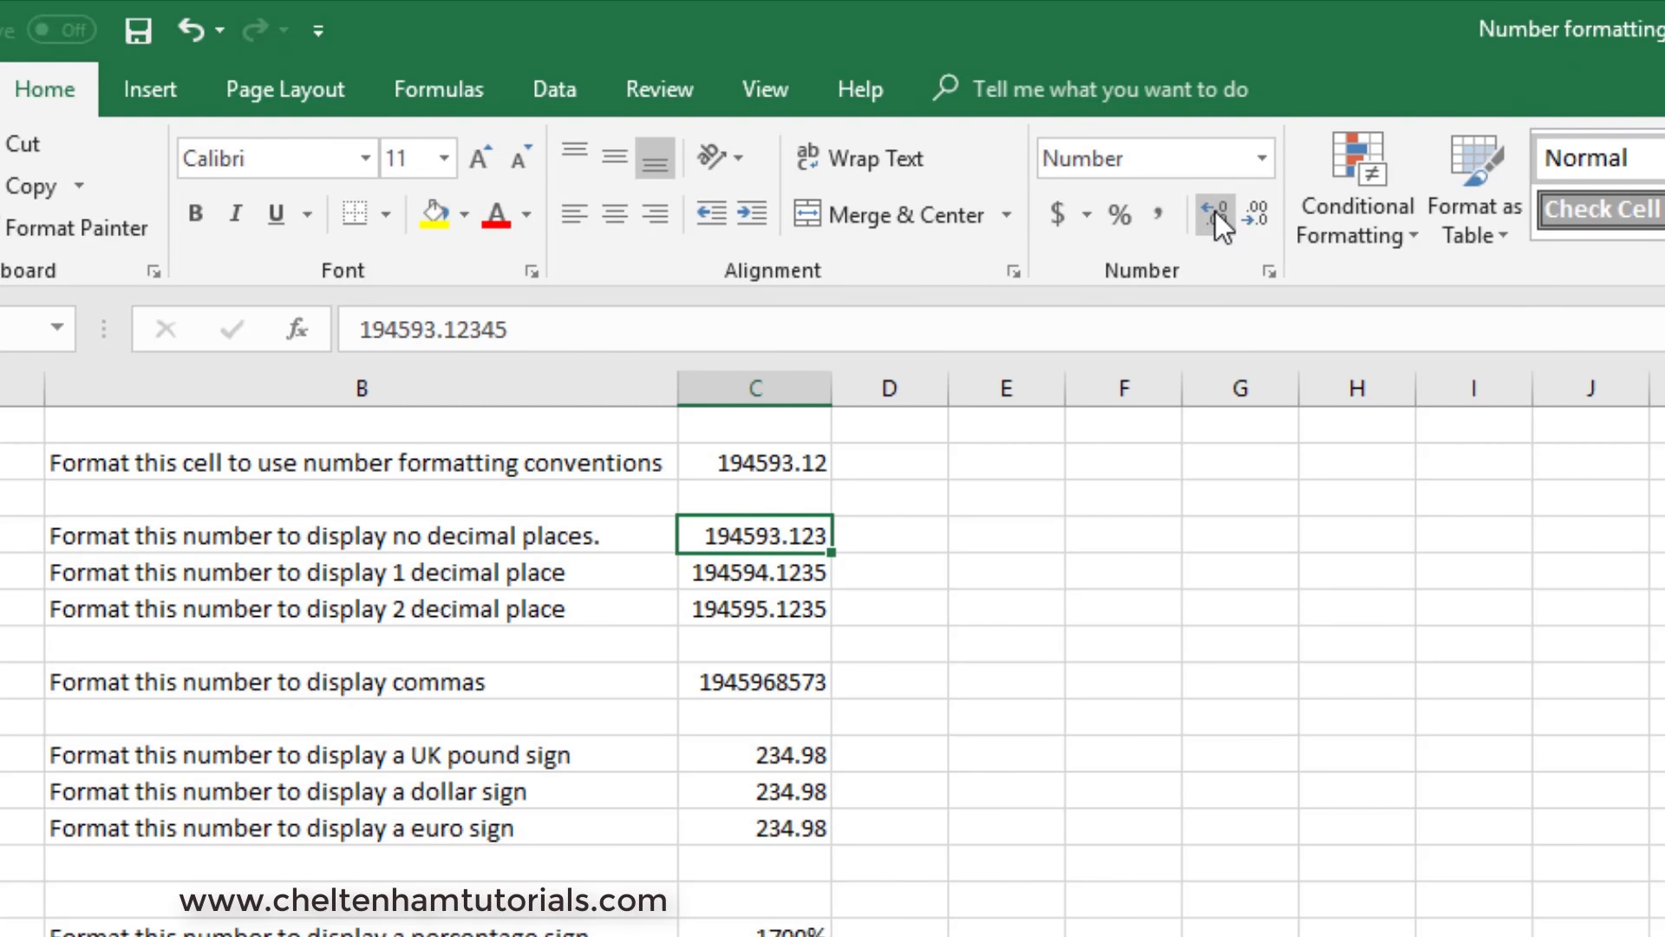
{"action": "left_click", "coordinate": [1215, 212]}
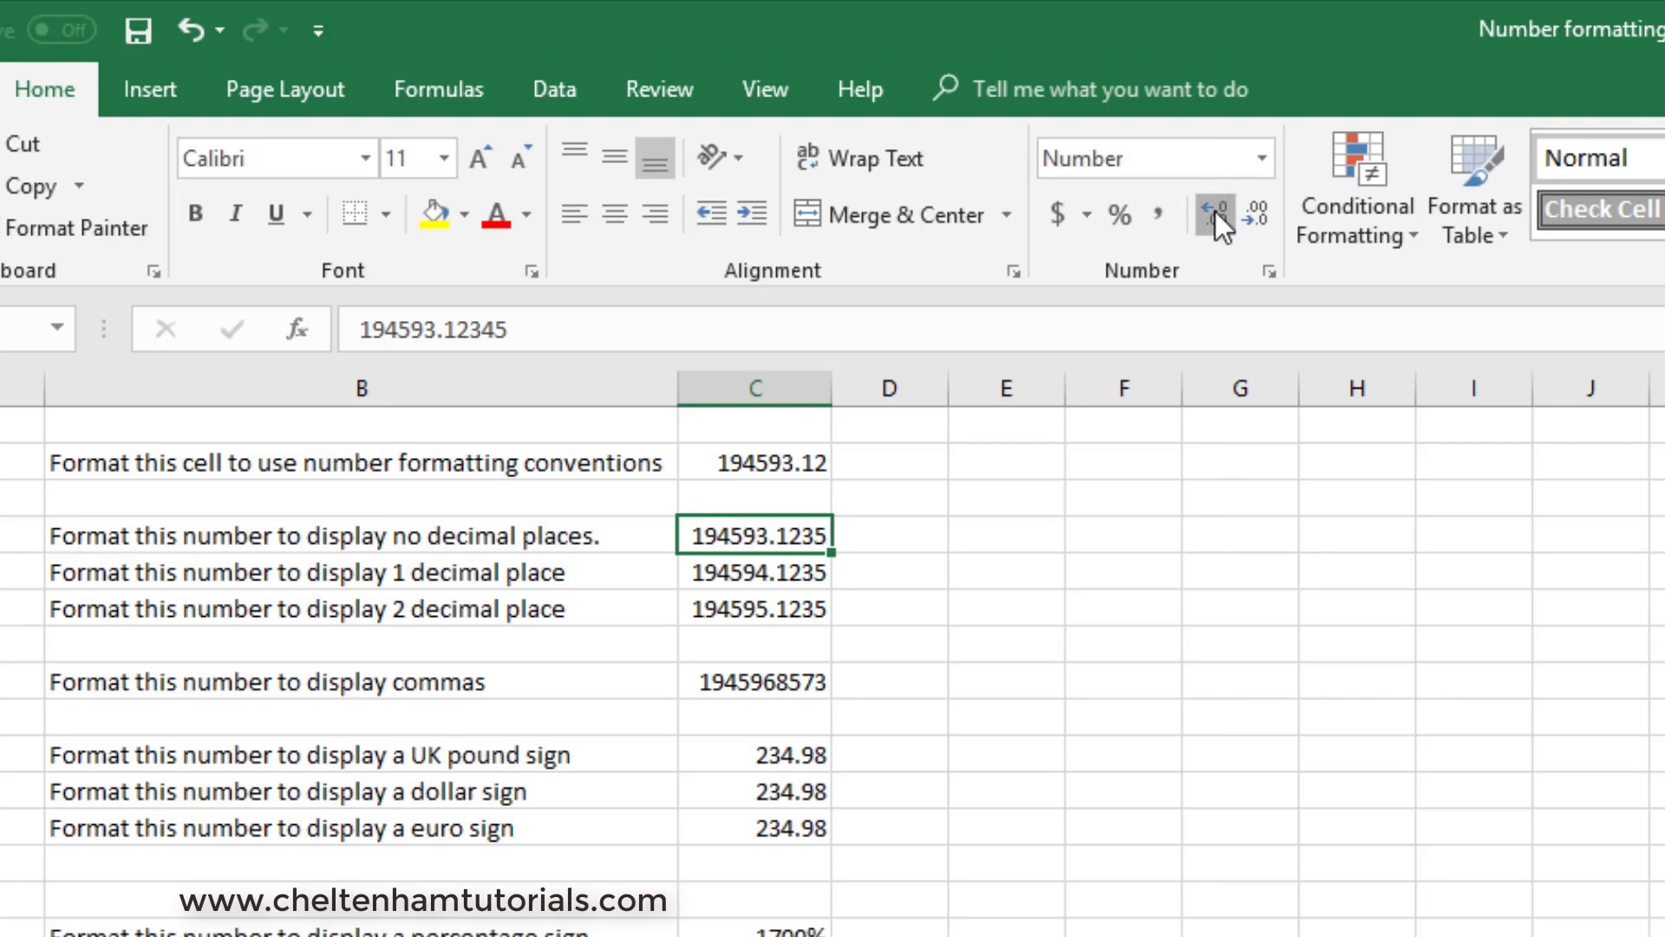
{"action": "left_click", "coordinate": [1215, 211]}
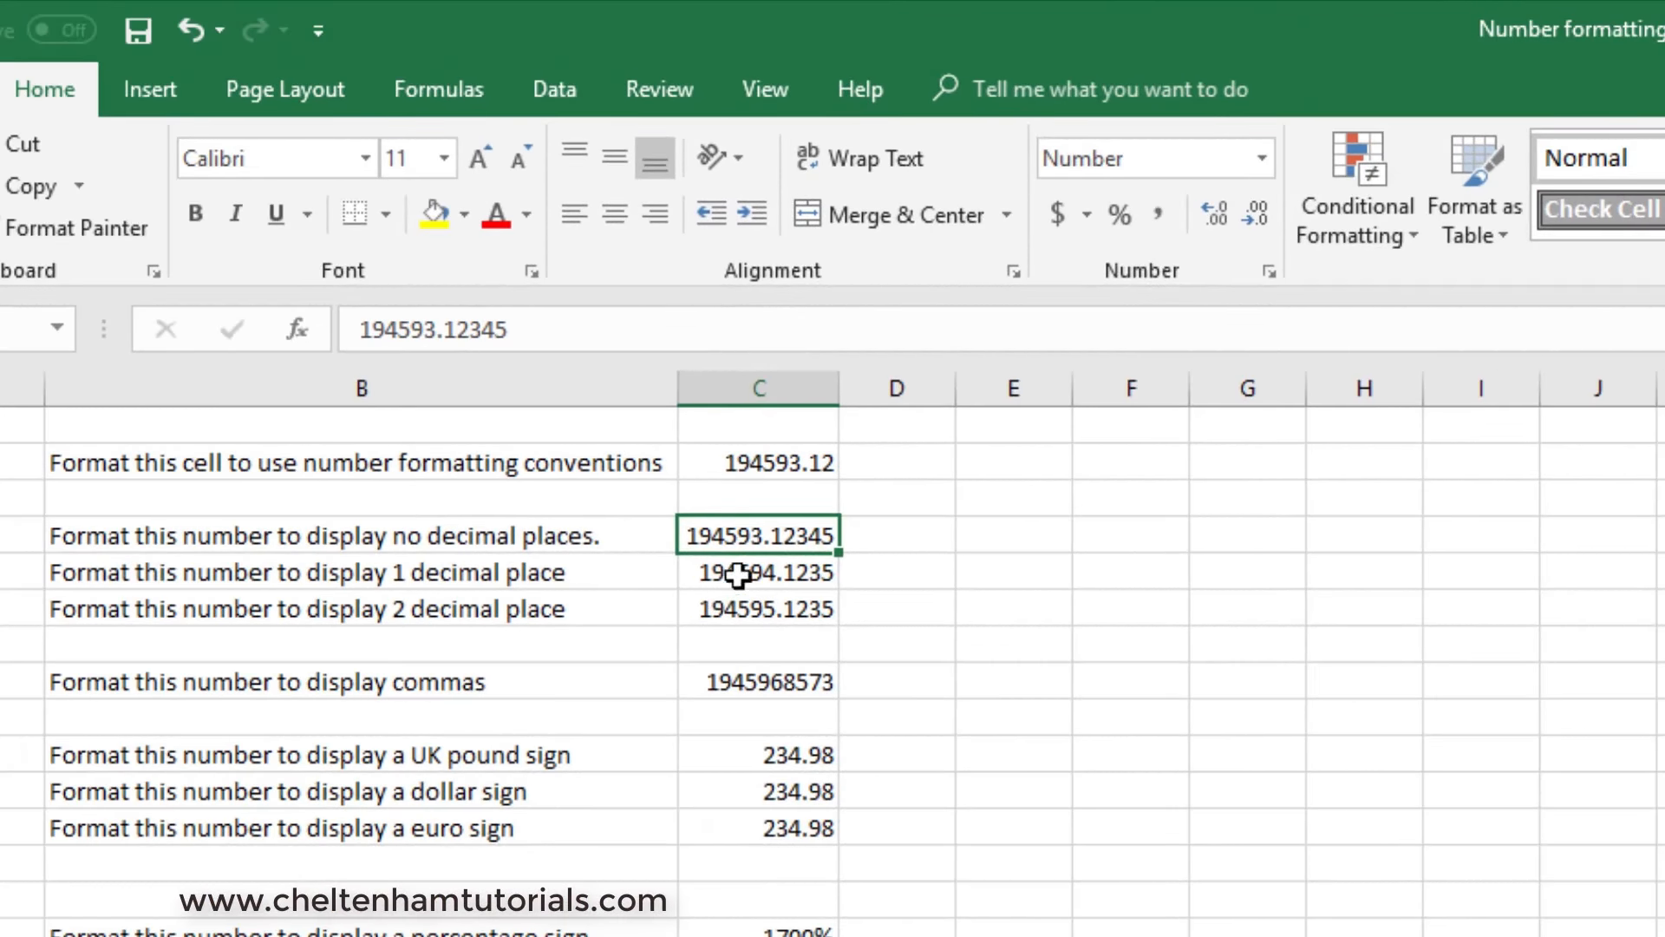
- Reduce the number in C5, beside the 1 decimal place label, to one decimal place
{"action": "left_click", "coordinate": [737, 574]}
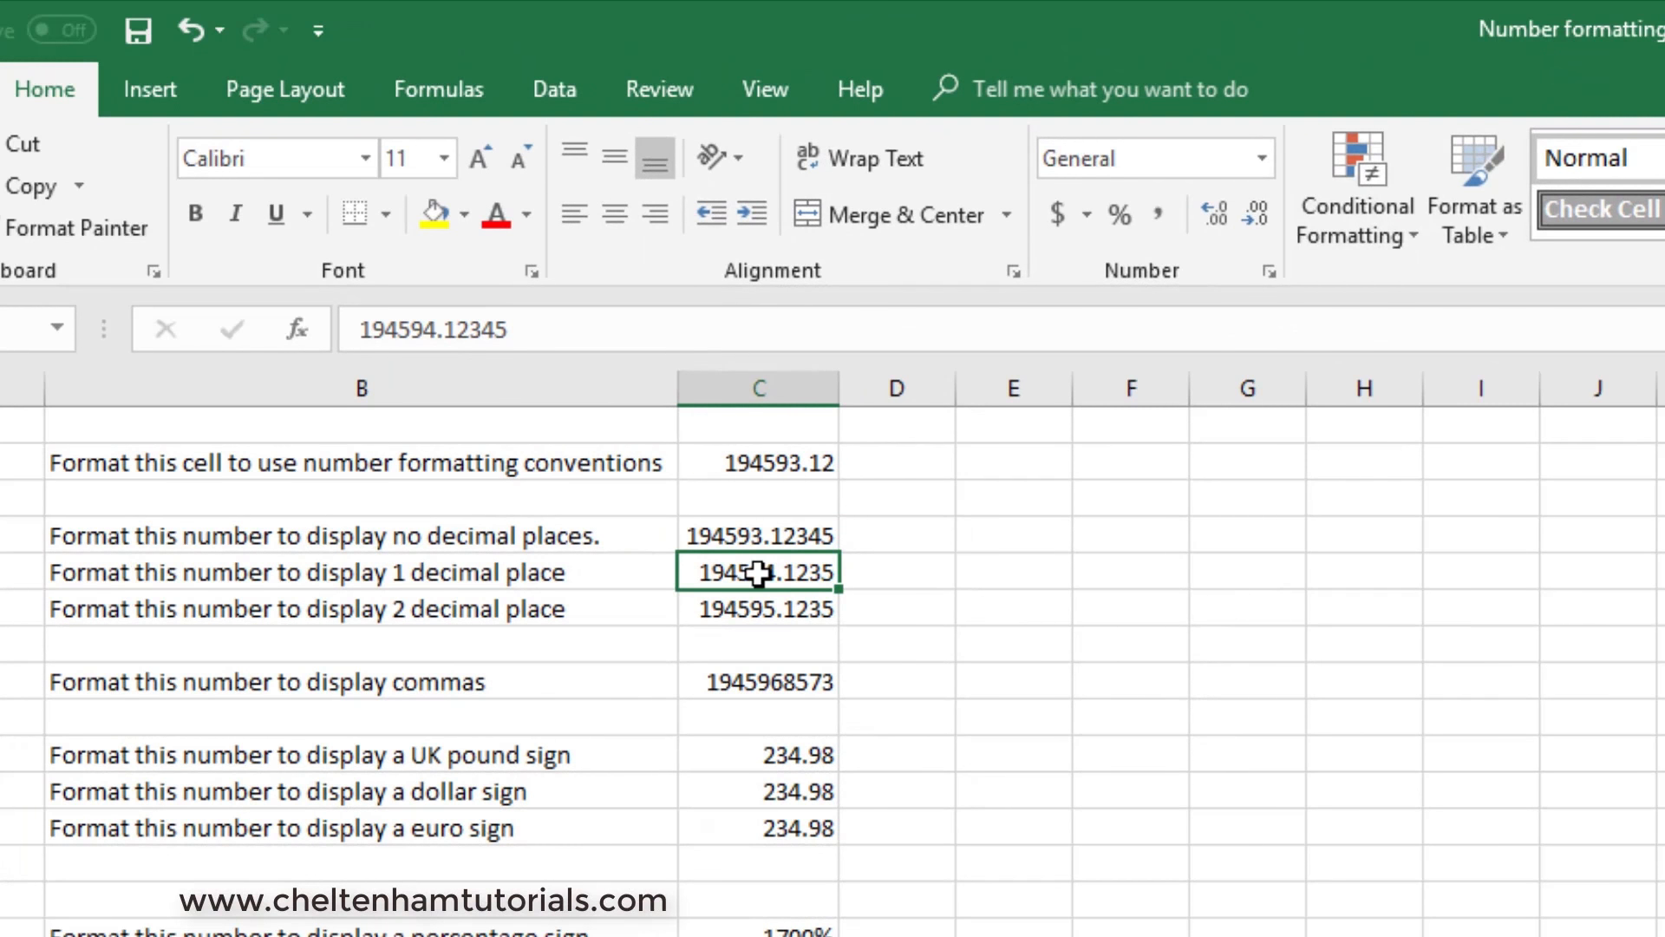
{"action": "left_click", "coordinate": [1257, 217]}
{"action": "left_click", "coordinate": [1257, 217]}
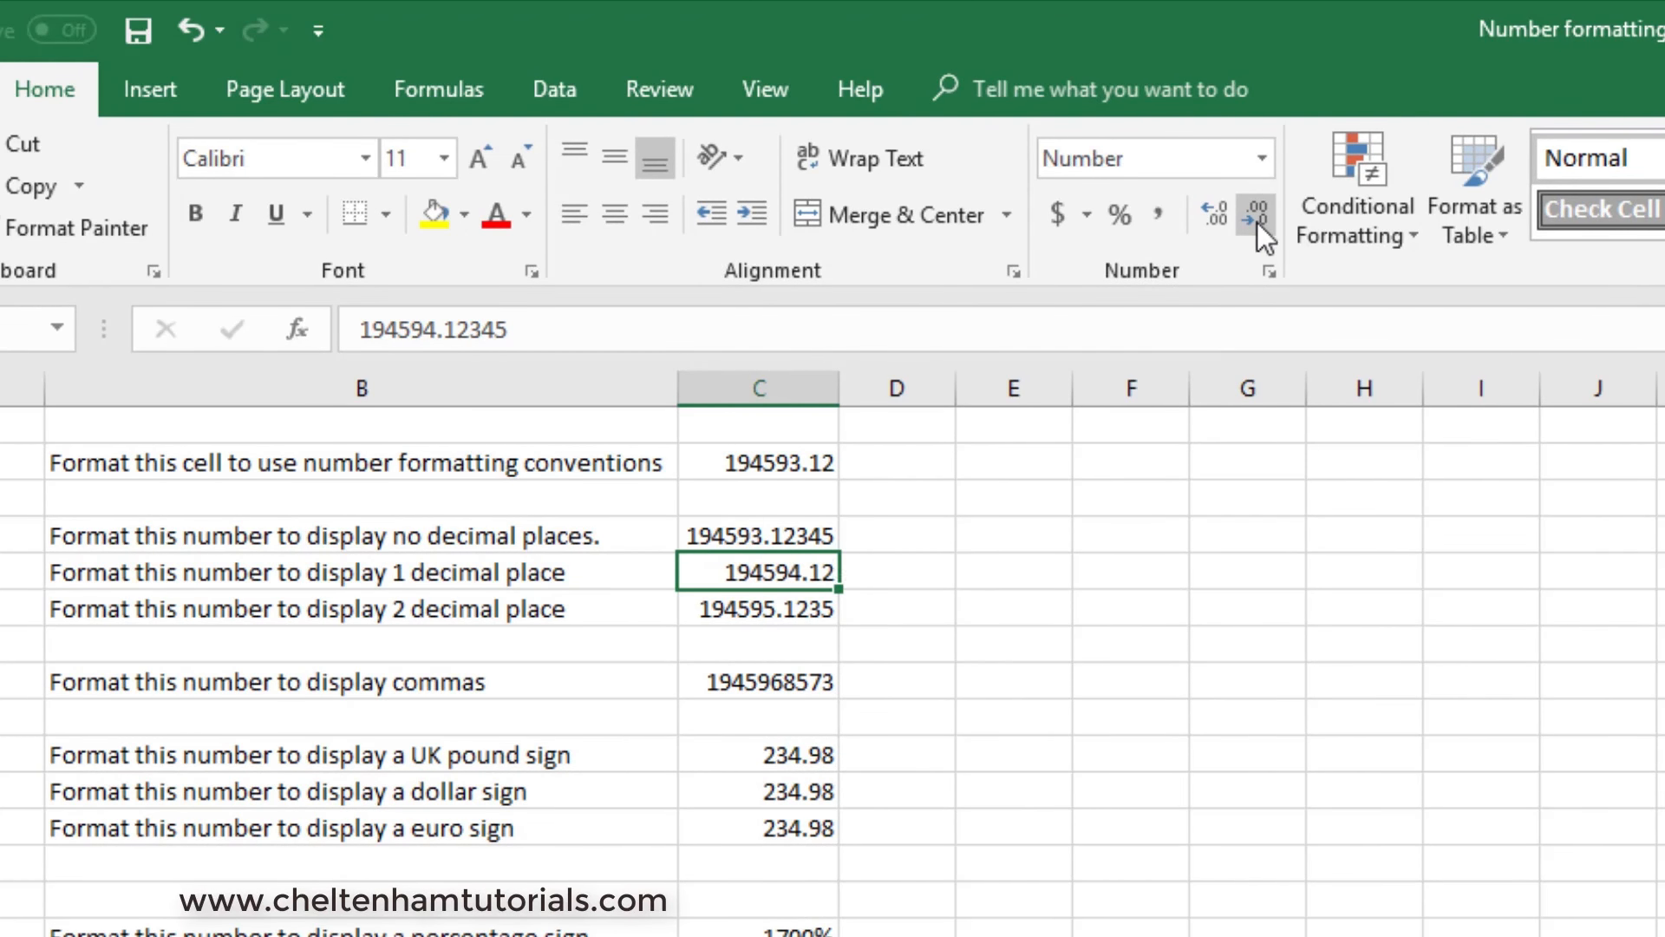
{"action": "left_click", "coordinate": [1257, 222]}
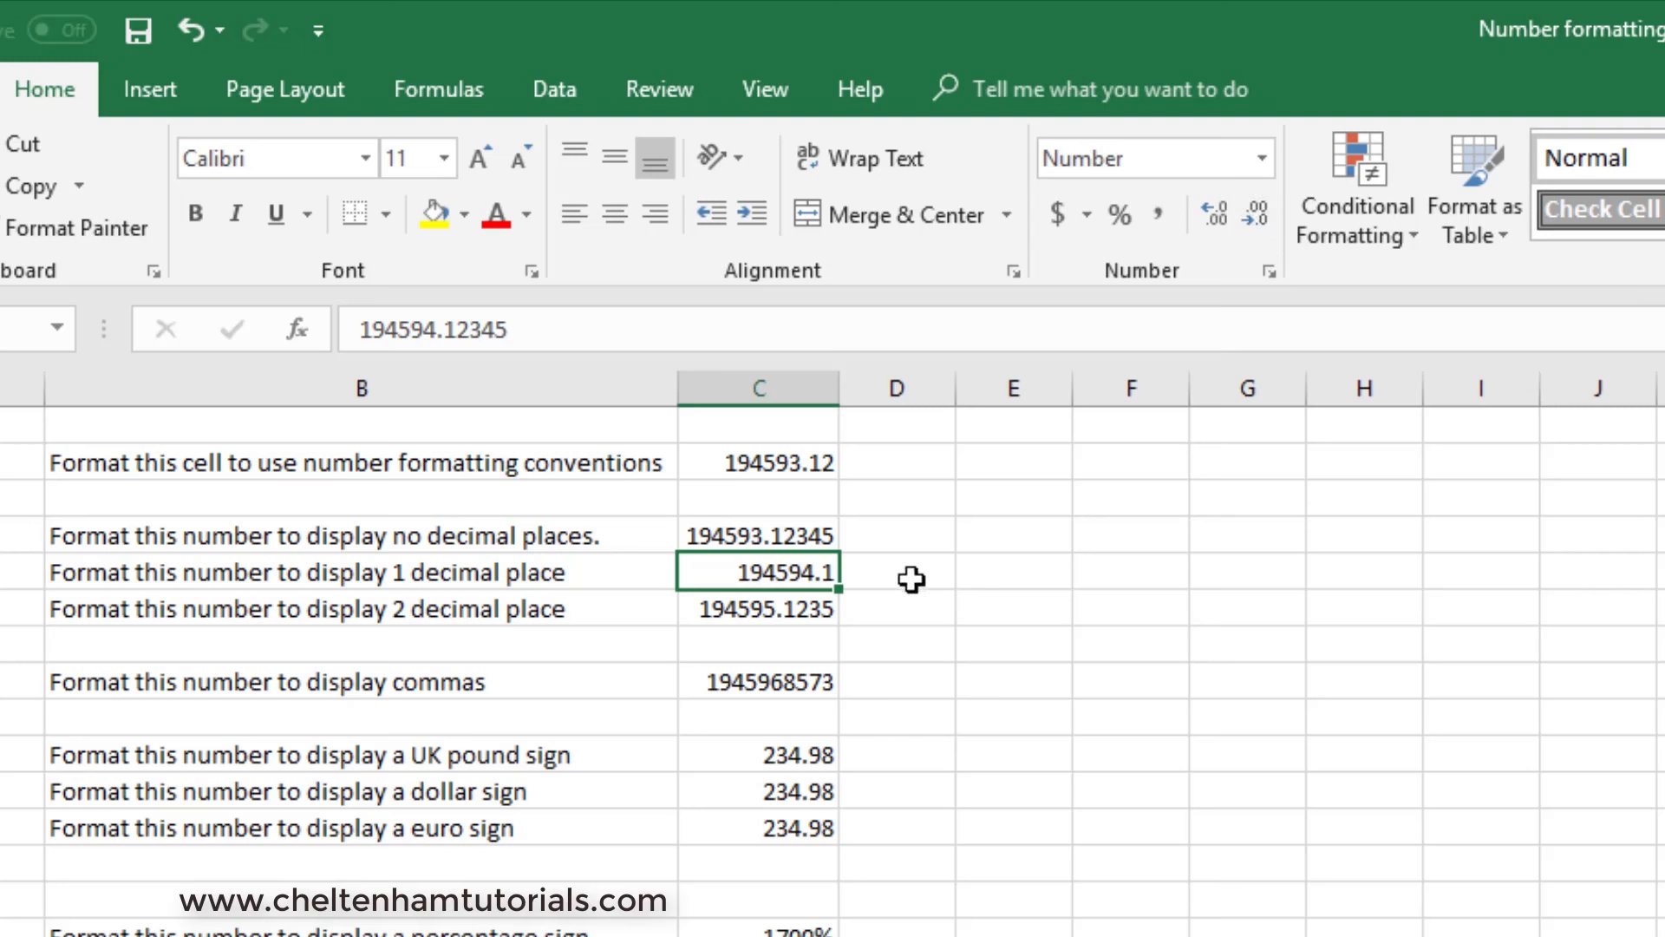
- Reduce the number in C6, beside the 2 decimal place label, to two decimal places
{"action": "left_click", "coordinate": [763, 614]}
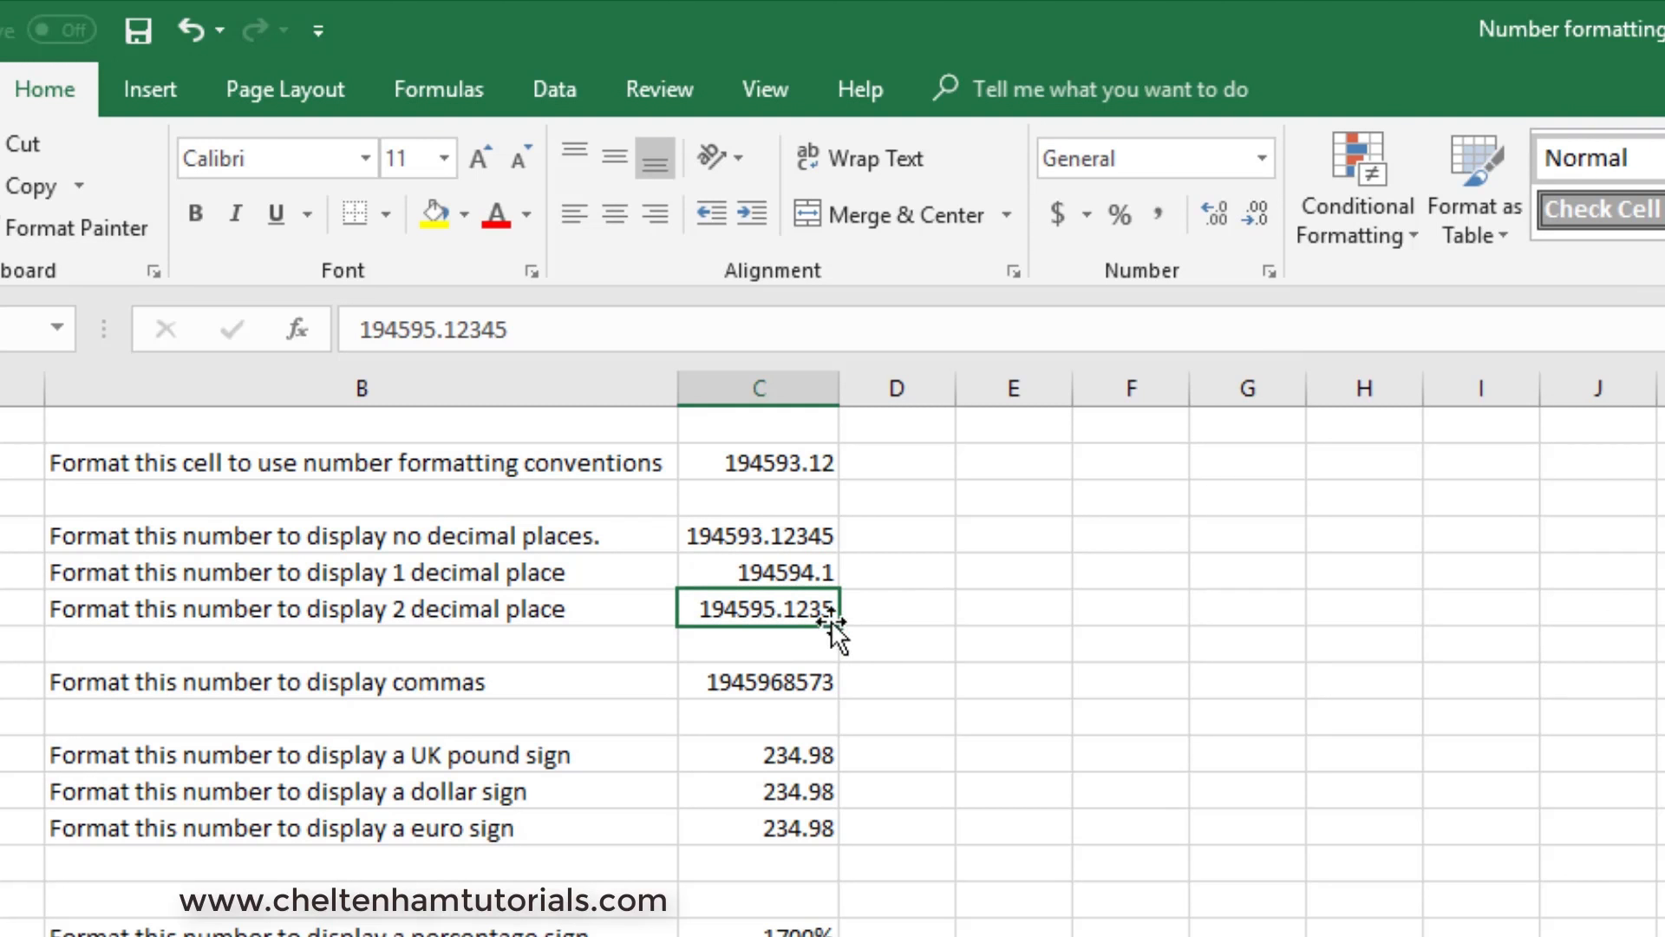
{"action": "left_click", "coordinate": [1266, 225]}
{"action": "left_click", "coordinate": [1267, 225]}
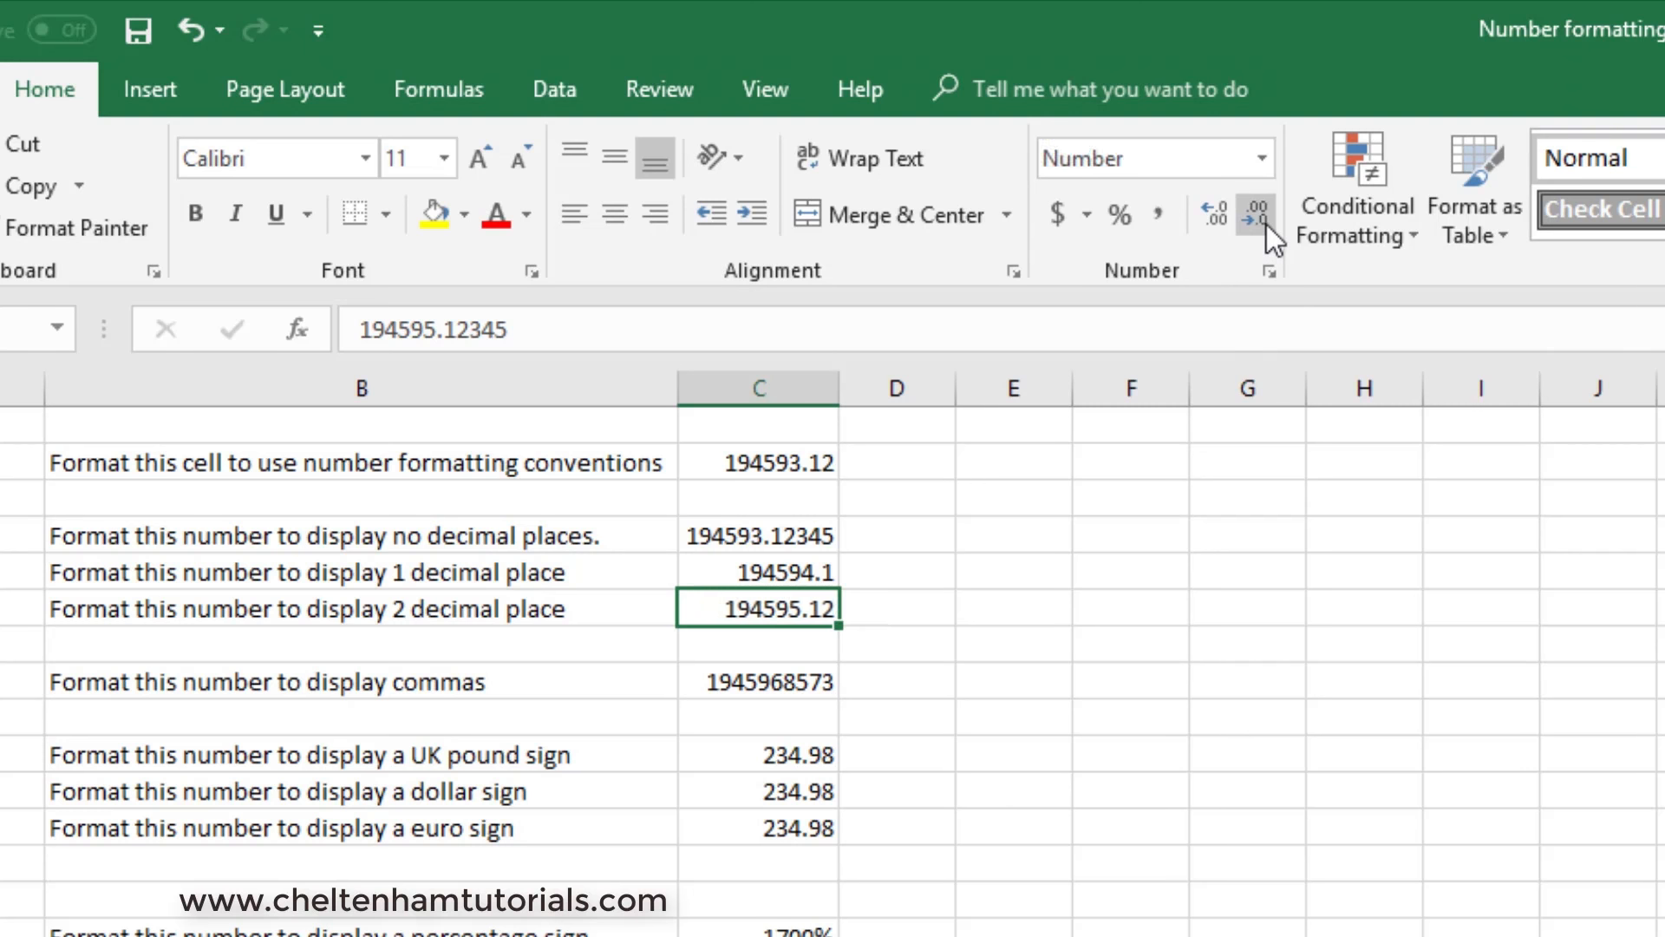
{"action": "left_click", "coordinate": [1183, 654]}
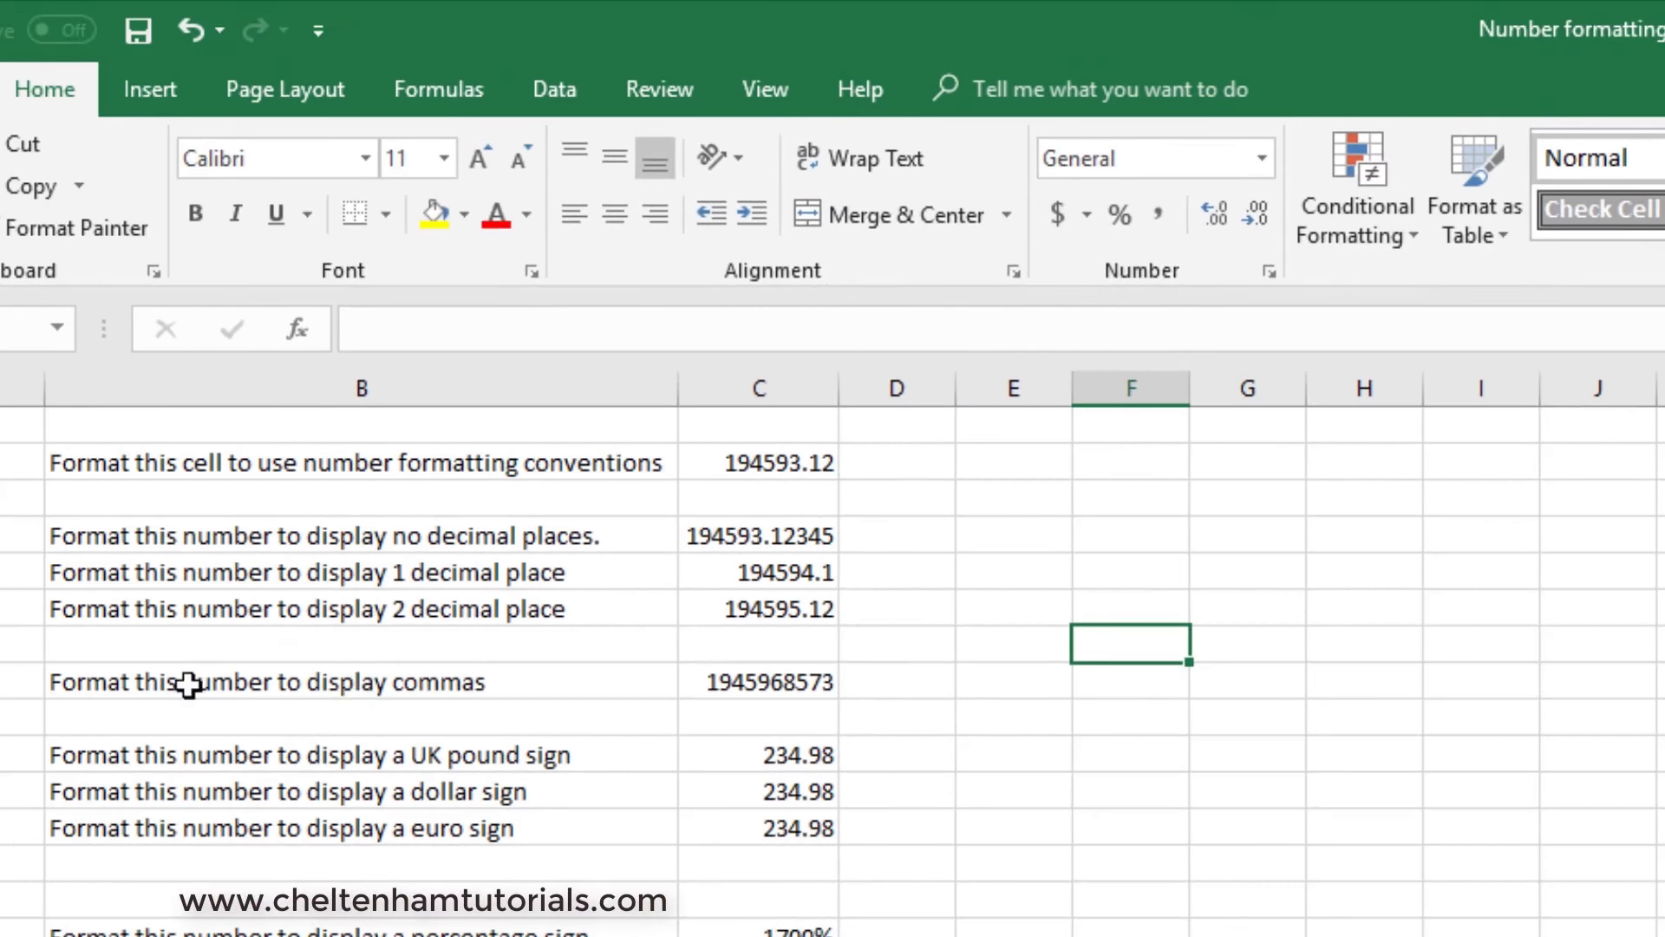
- Format the number in C8 with comma thousands separators and no decimal places
{"action": "left_click", "coordinate": [755, 680]}
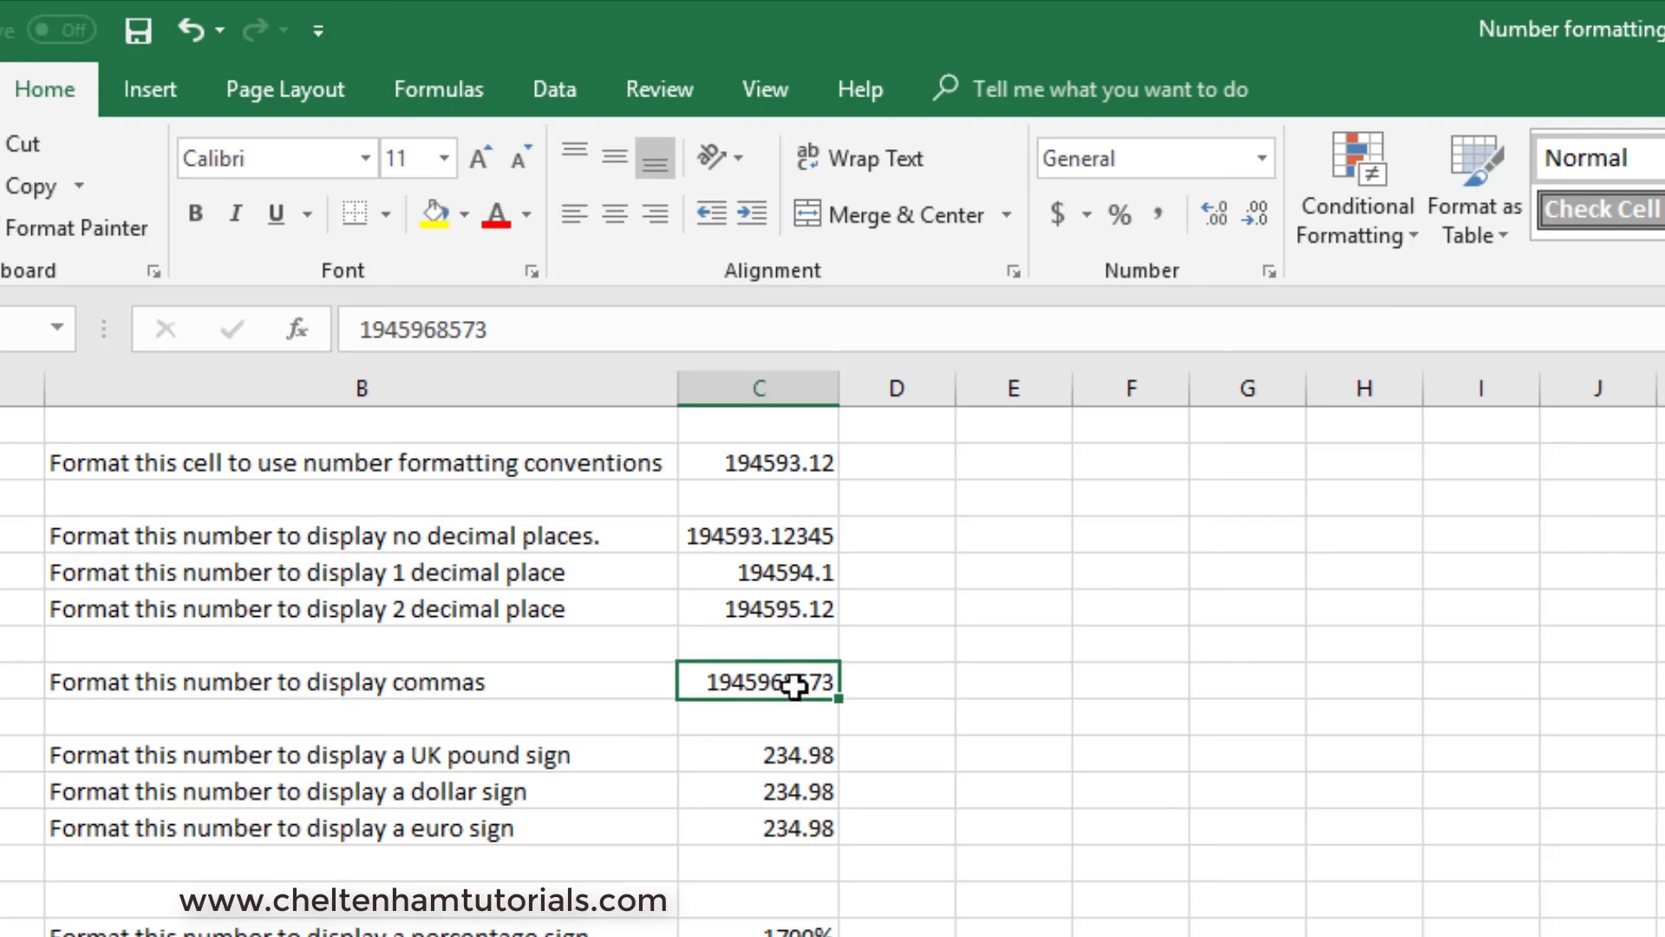
{"action": "left_click", "coordinate": [1159, 212]}
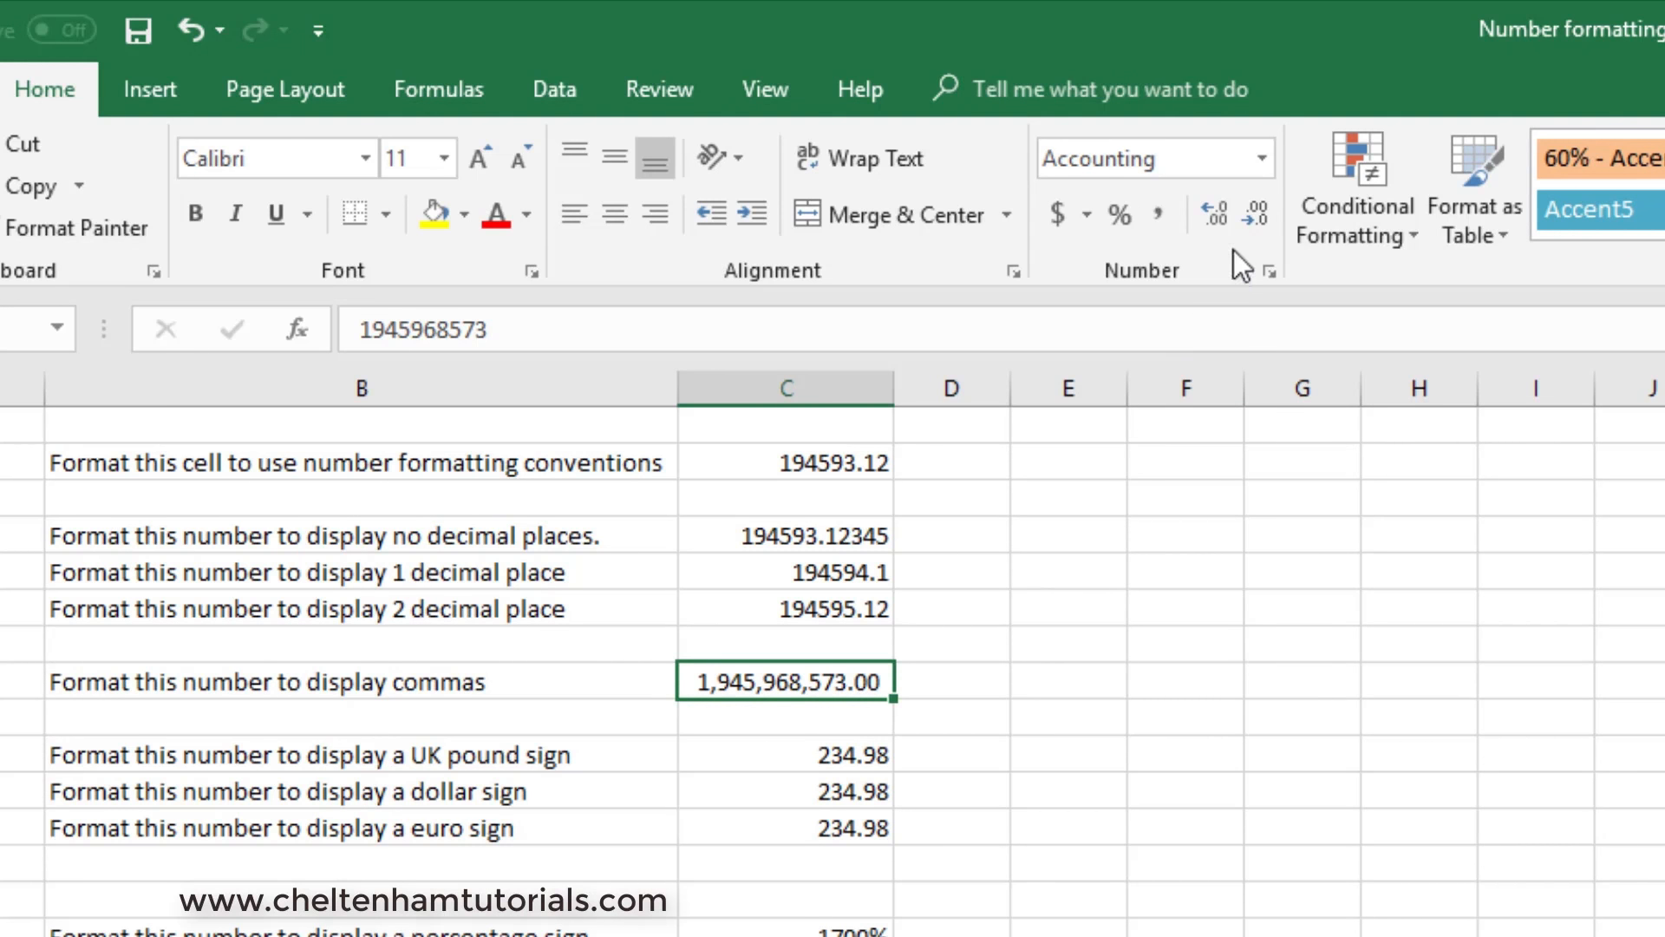
{"action": "left_click", "coordinate": [1257, 210]}
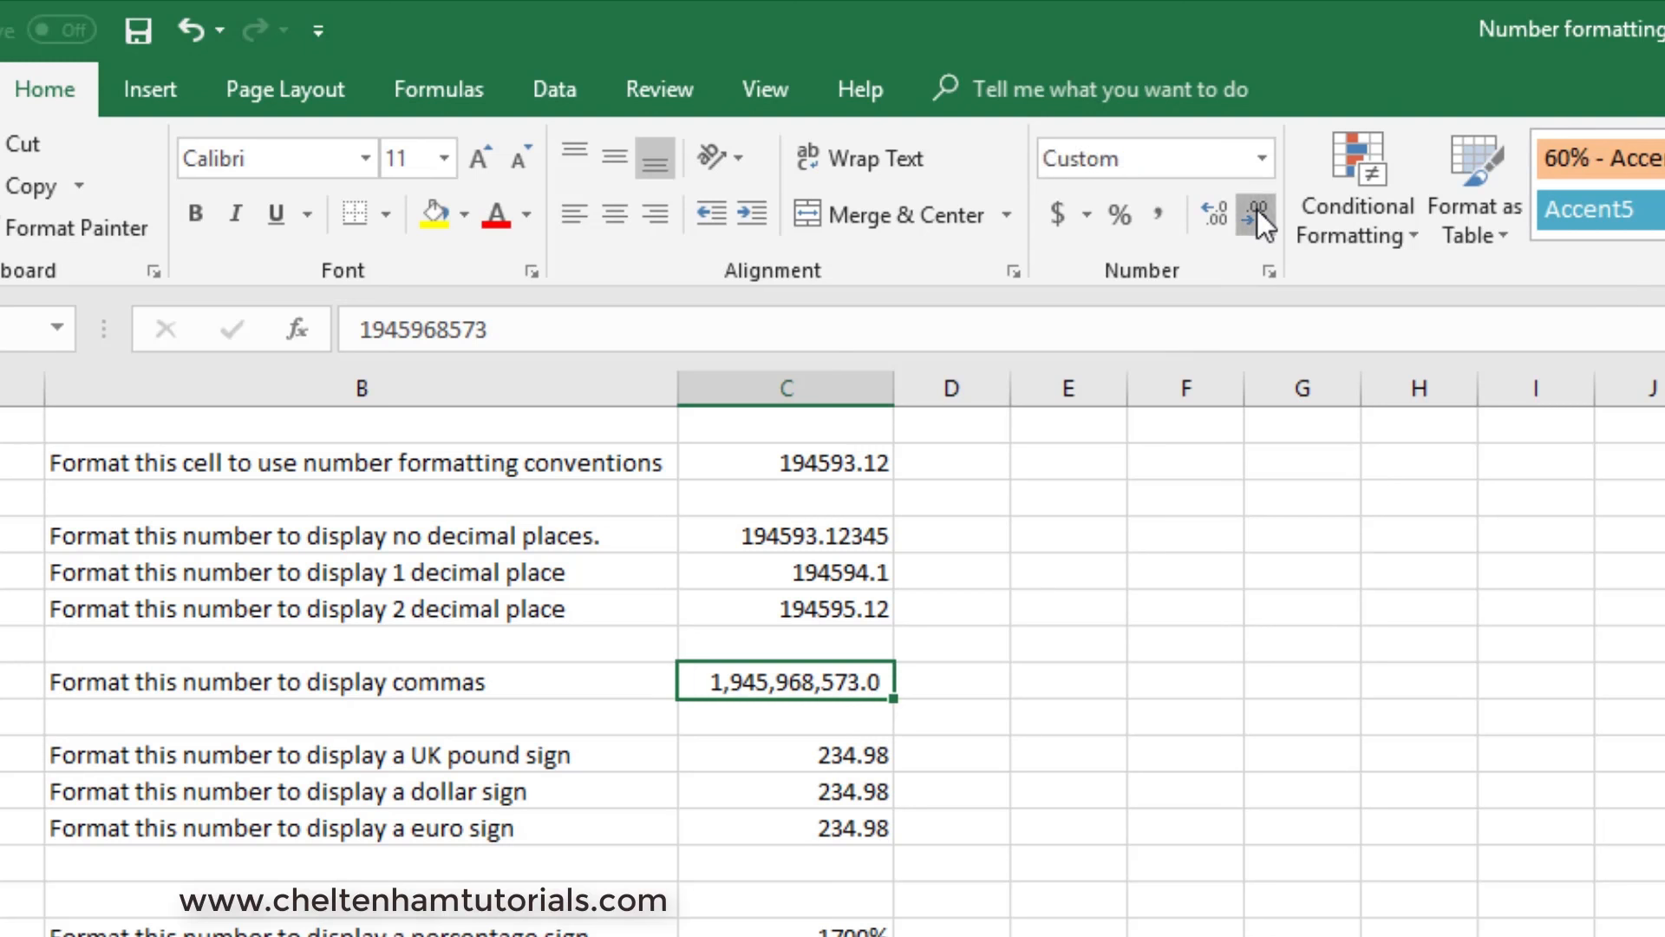
{"action": "left_click", "coordinate": [1257, 210]}
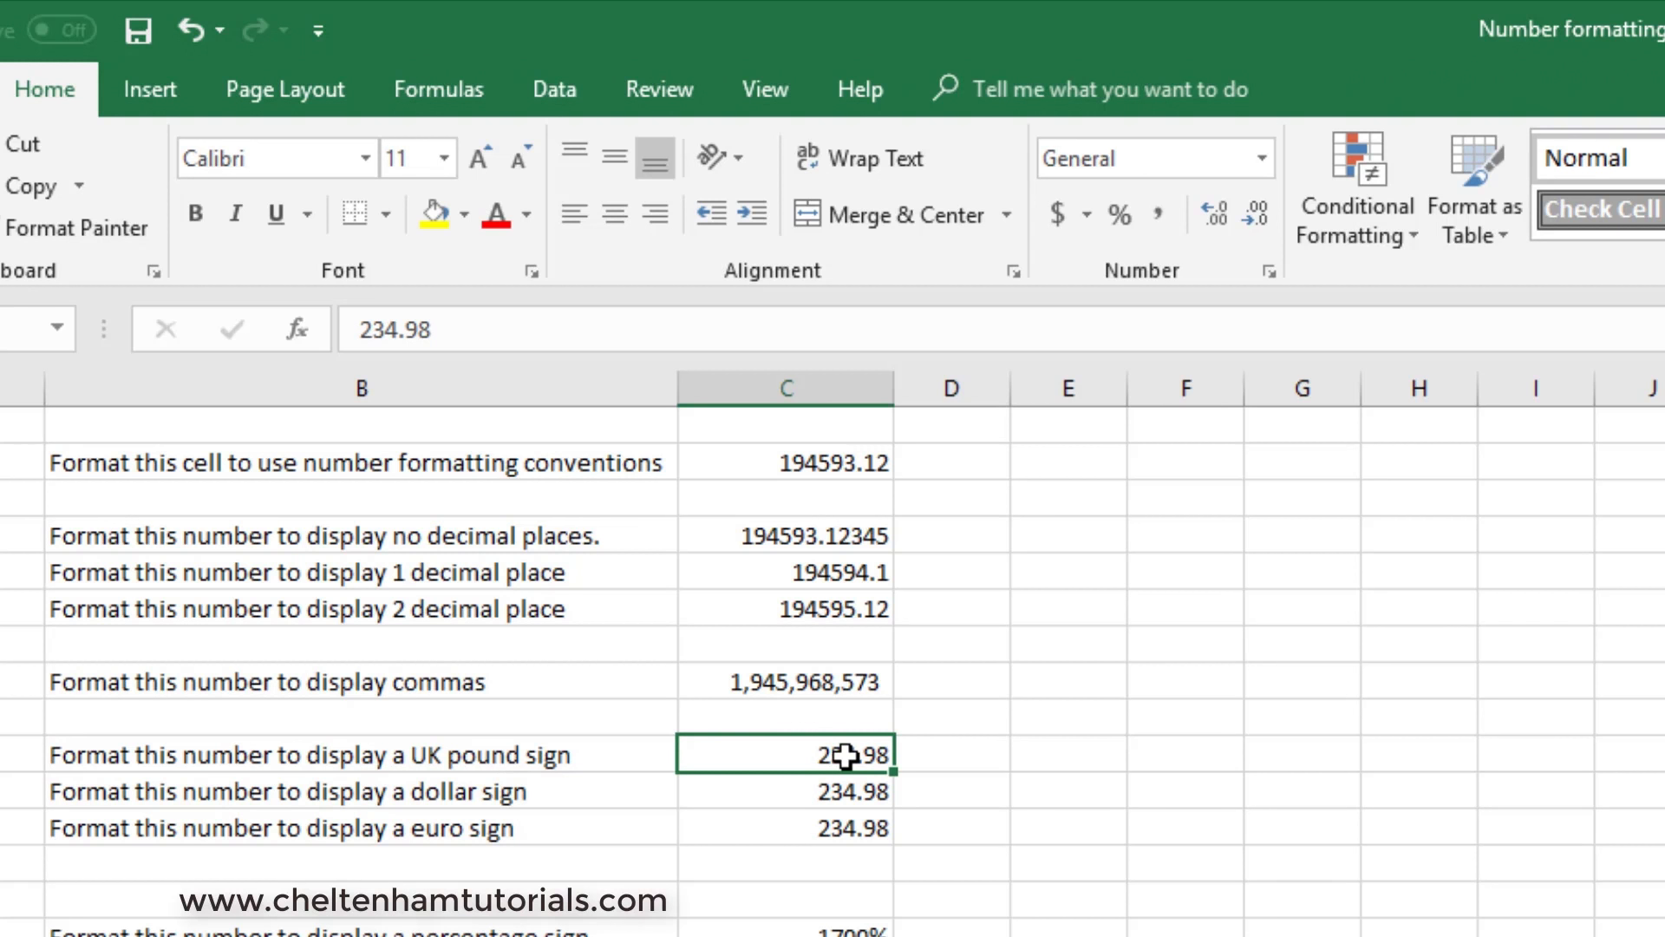
- Apply the £ English (United Kingdom) accounting format to C10, the amount beside the UK pound sign label
{"action": "left_click", "coordinate": [1089, 210]}
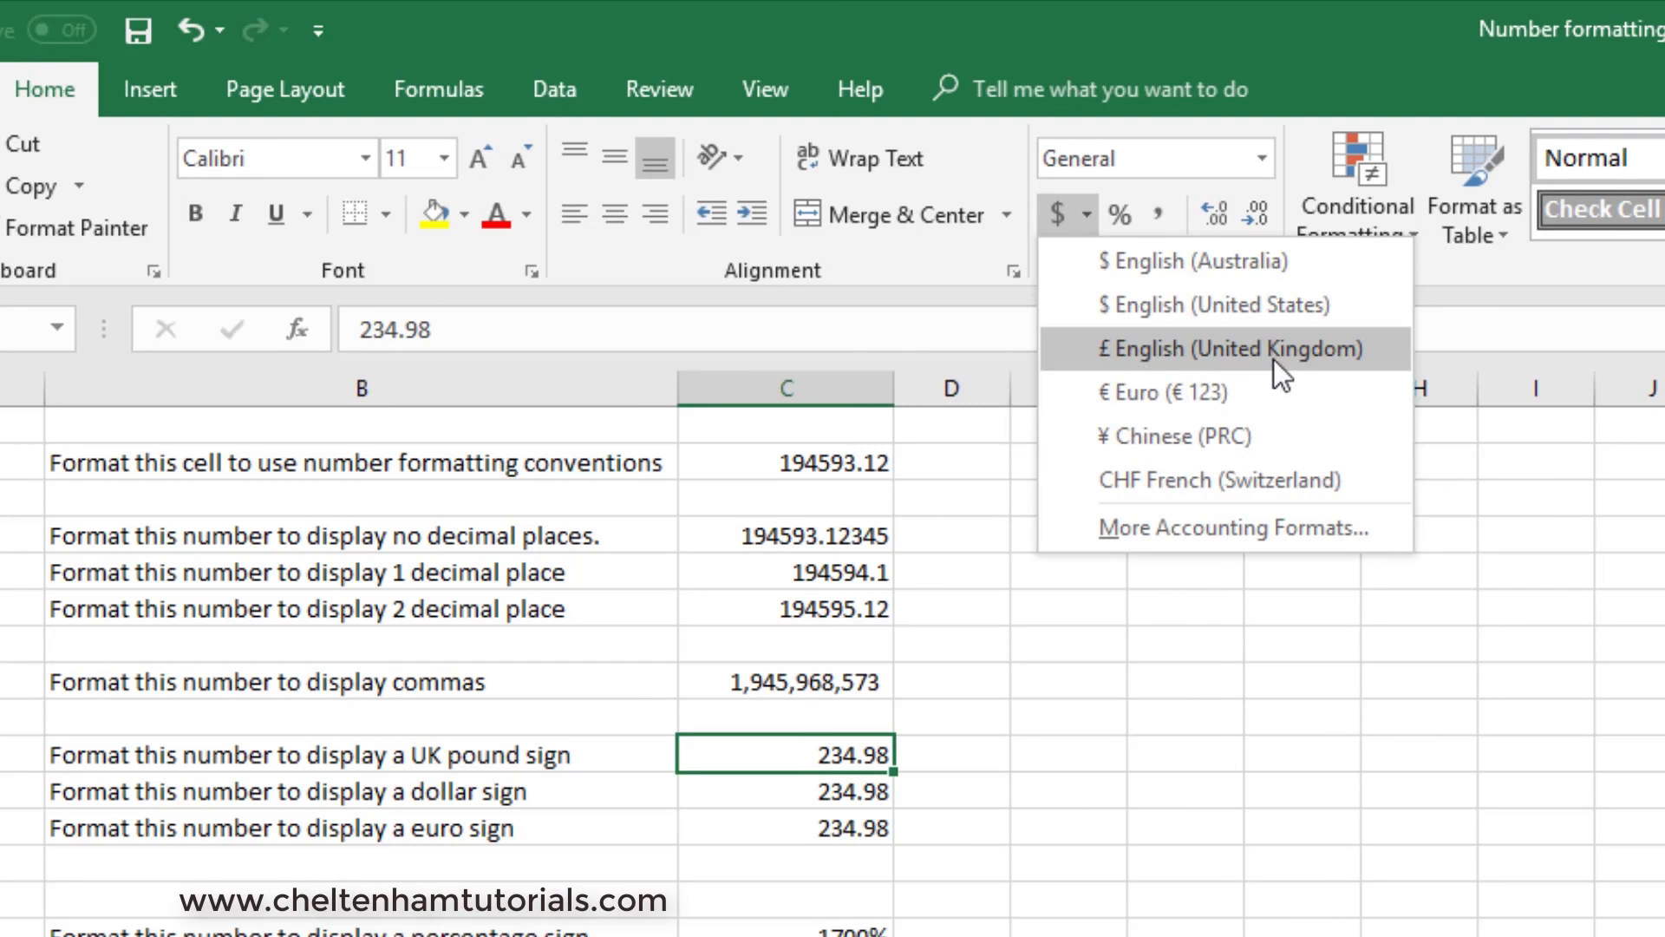
{"action": "left_click", "coordinate": [1162, 359]}
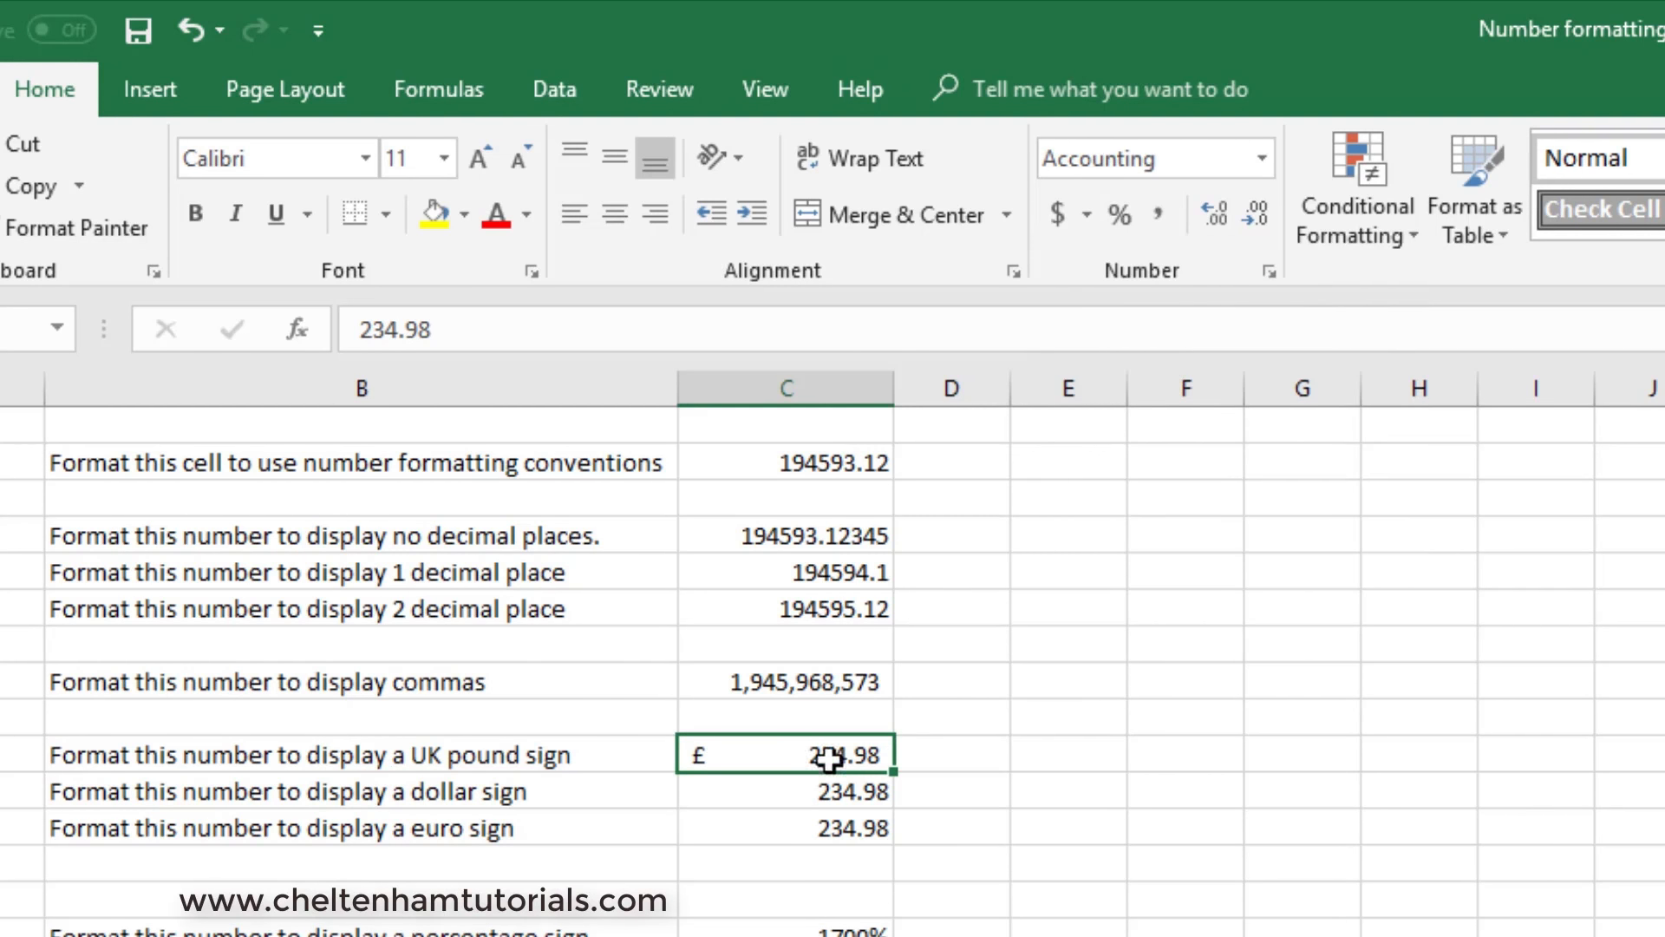
- Apply the $ English (United States) accounting format to C11, the amount beside the dollar sign label
{"action": "left_click", "coordinate": [745, 791]}
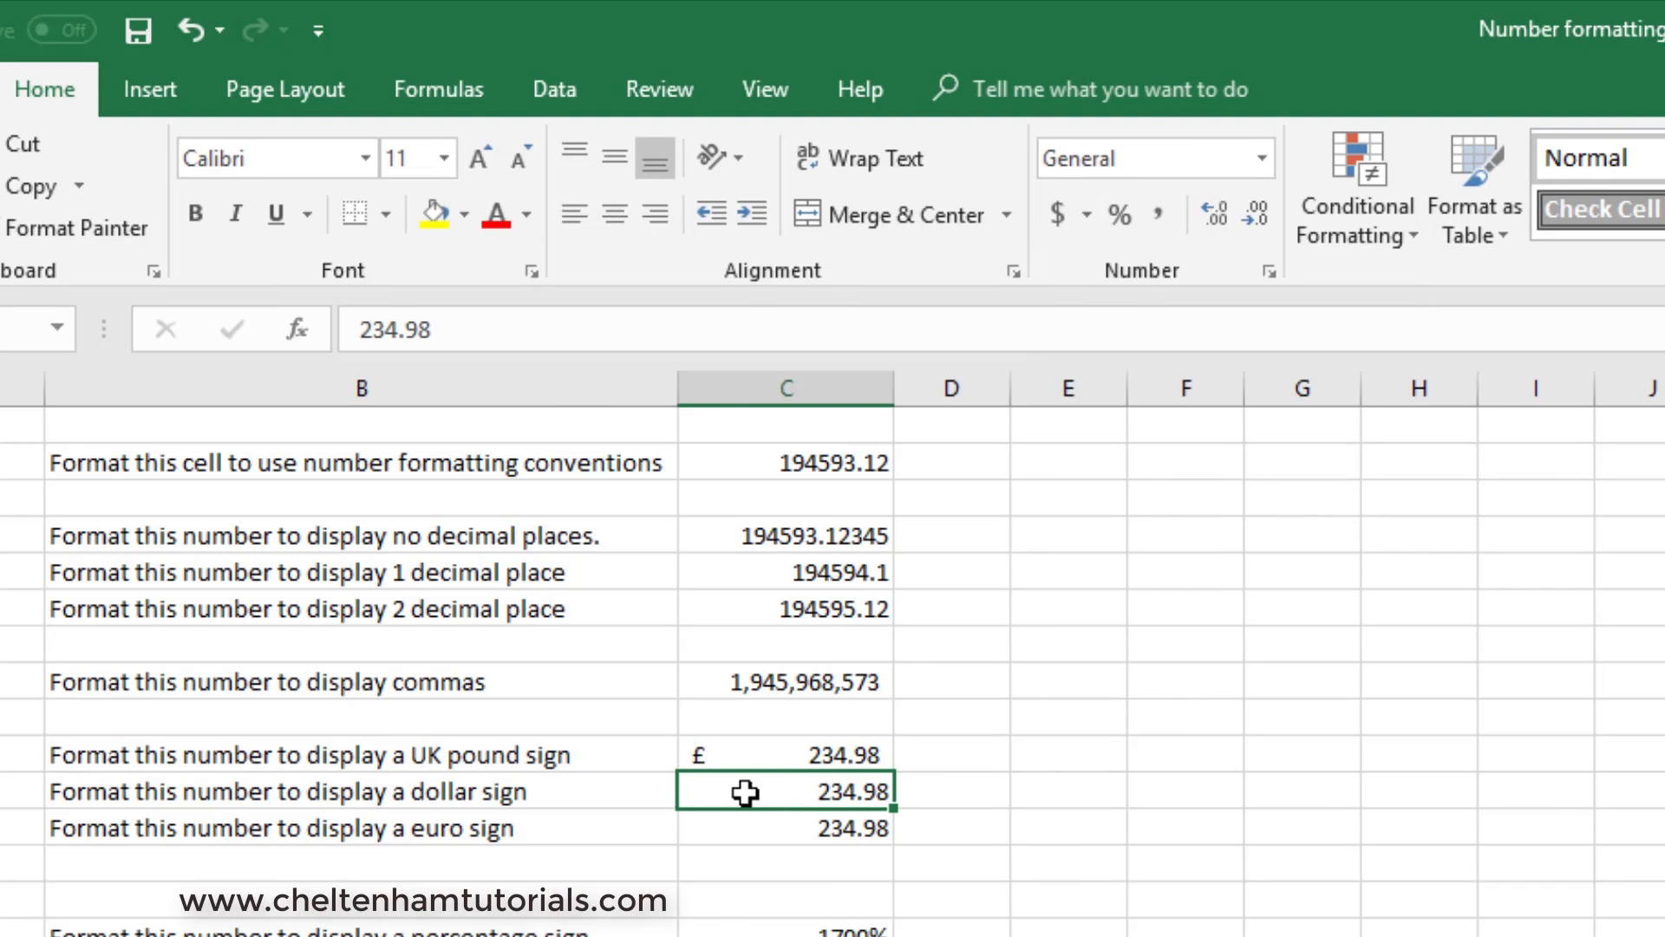
{"action": "left_click", "coordinate": [1085, 216]}
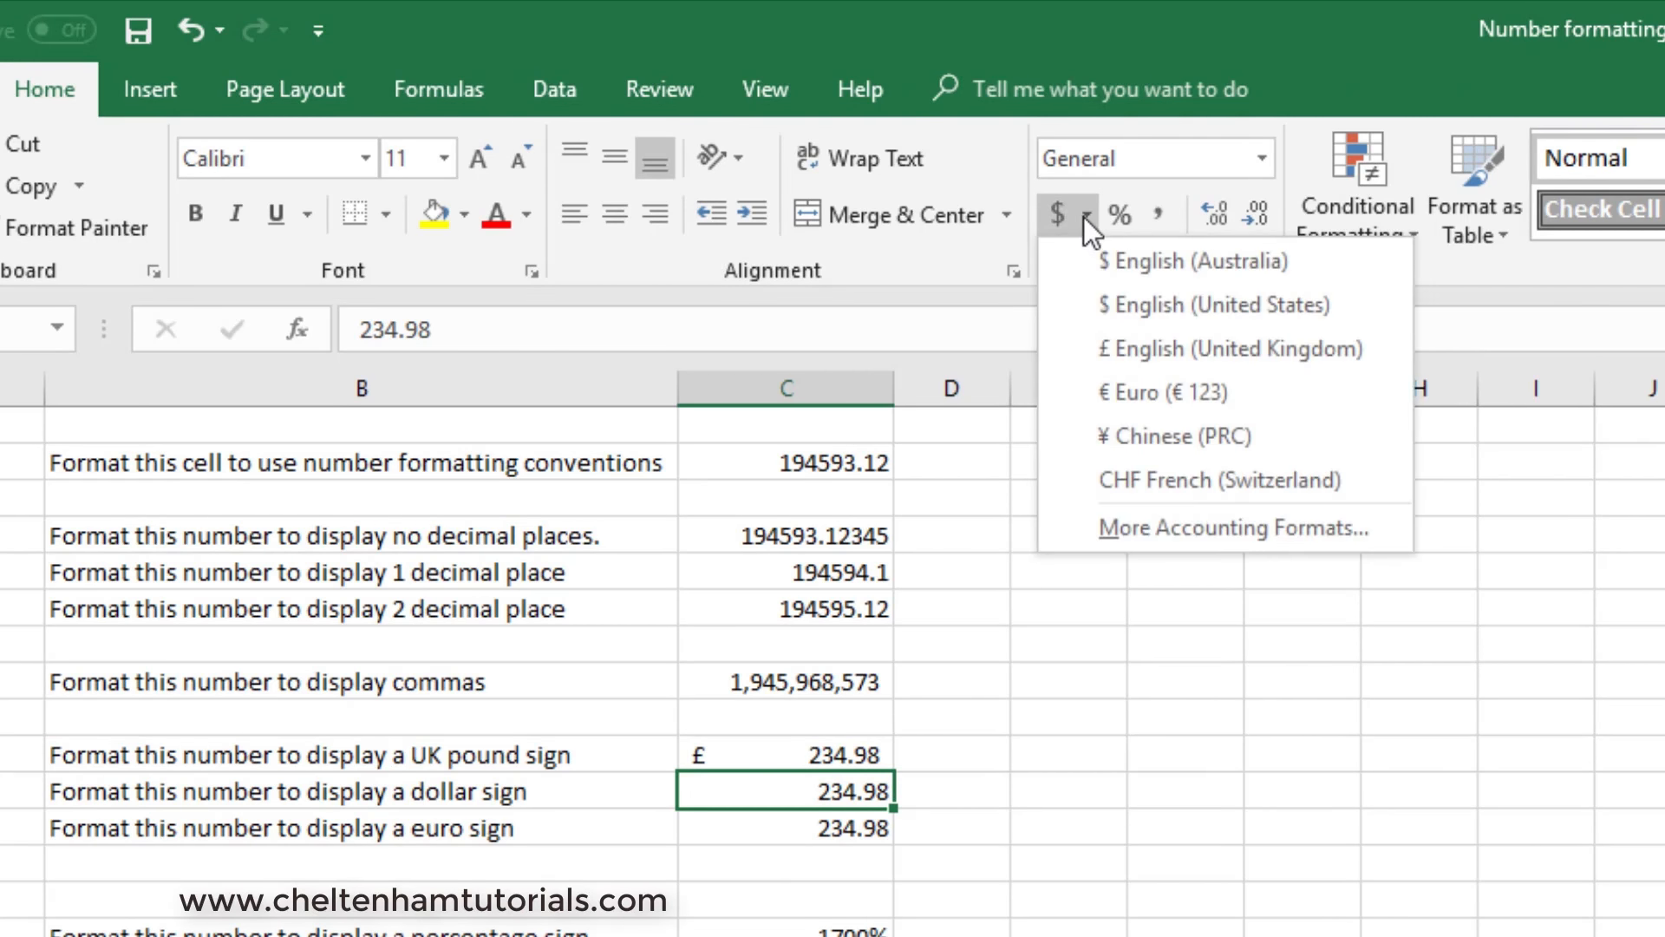
{"action": "left_click", "coordinate": [1190, 306]}
{"action": "left_click", "coordinate": [1158, 754]}
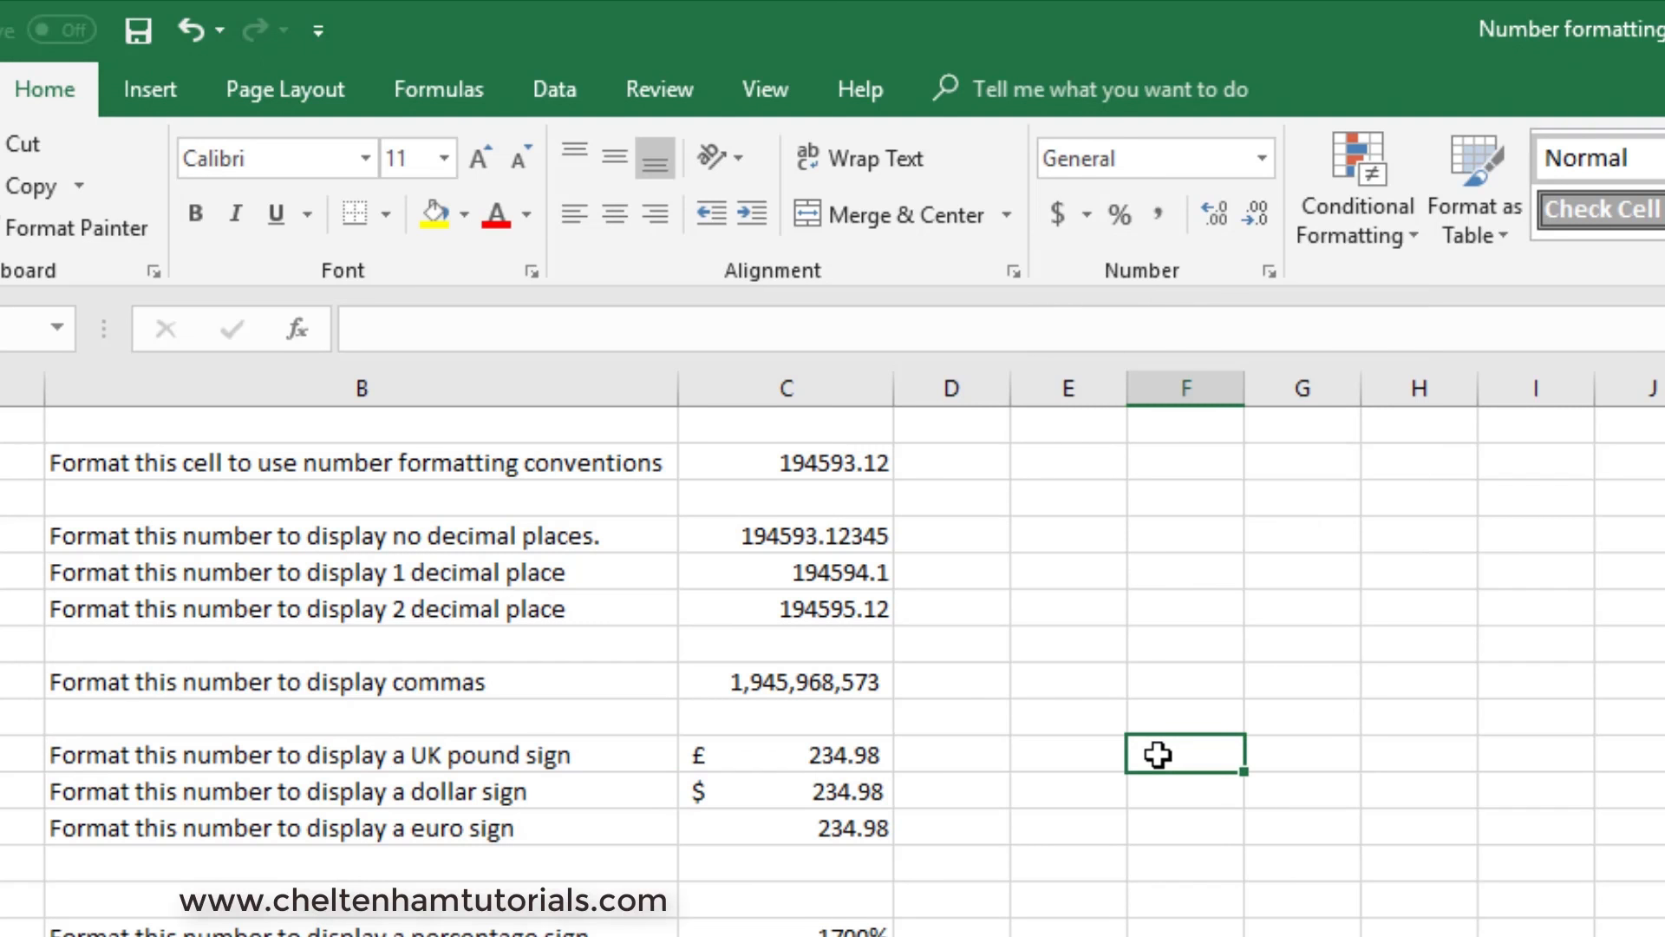
- Apply the € Euro (€ 123) accounting format to C12, the amount beside the euro sign label
{"action": "left_click", "coordinate": [787, 827]}
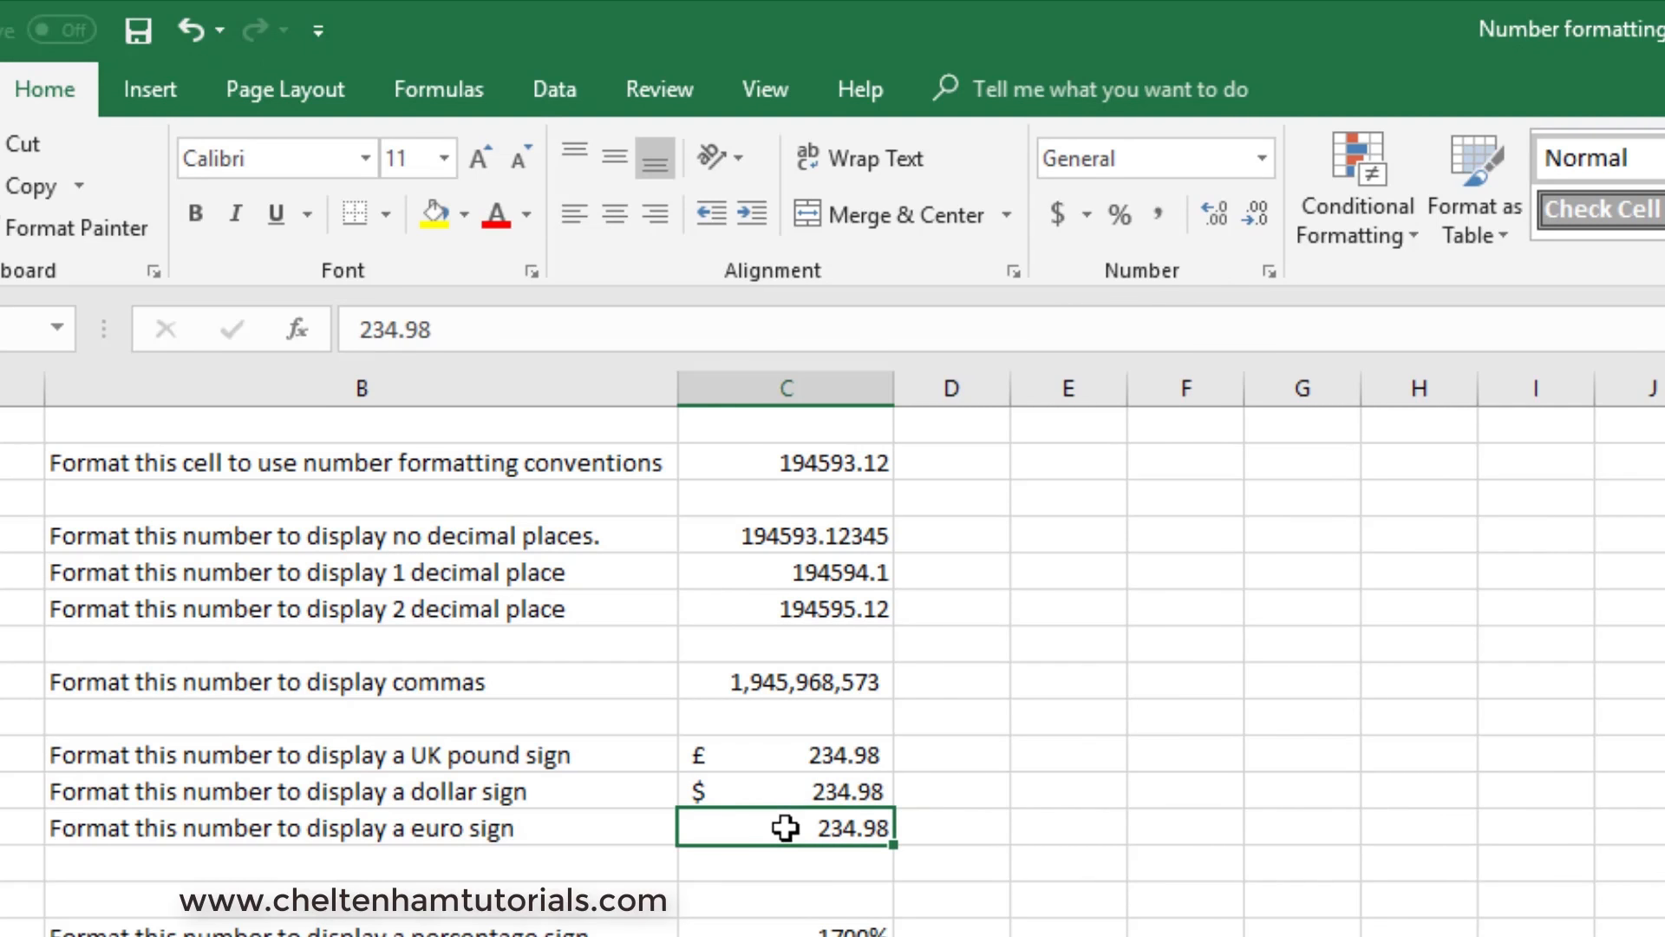
{"action": "left_click", "coordinate": [1087, 216]}
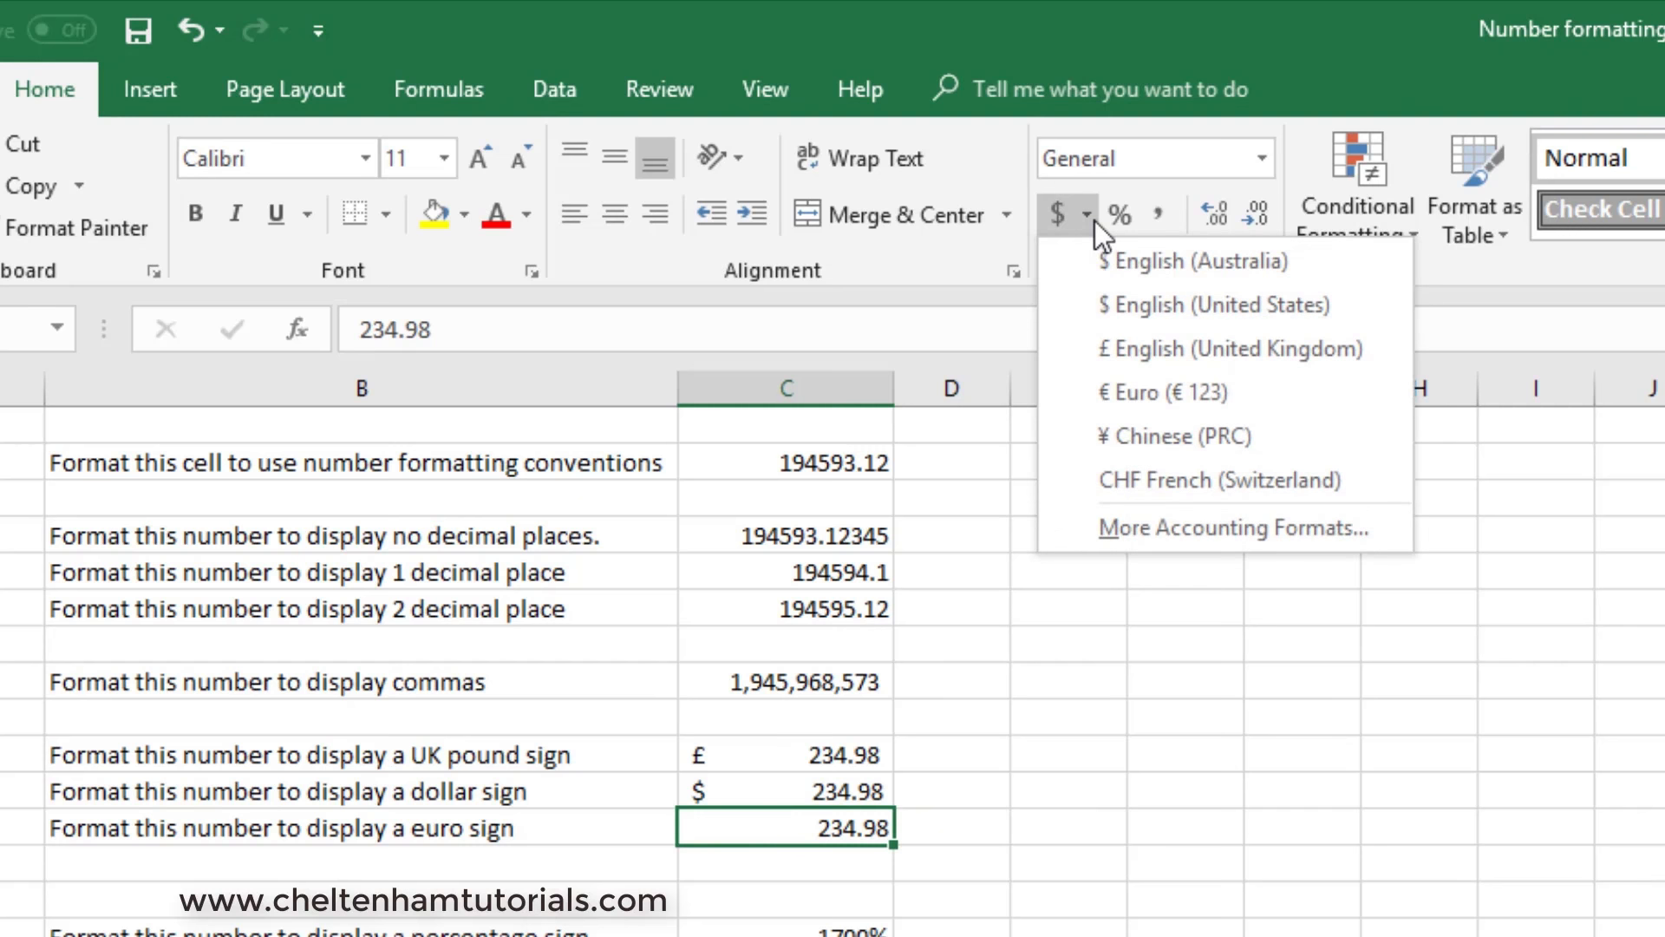
{"action": "left_click", "coordinate": [1166, 397]}
{"action": "left_click", "coordinate": [1158, 659]}
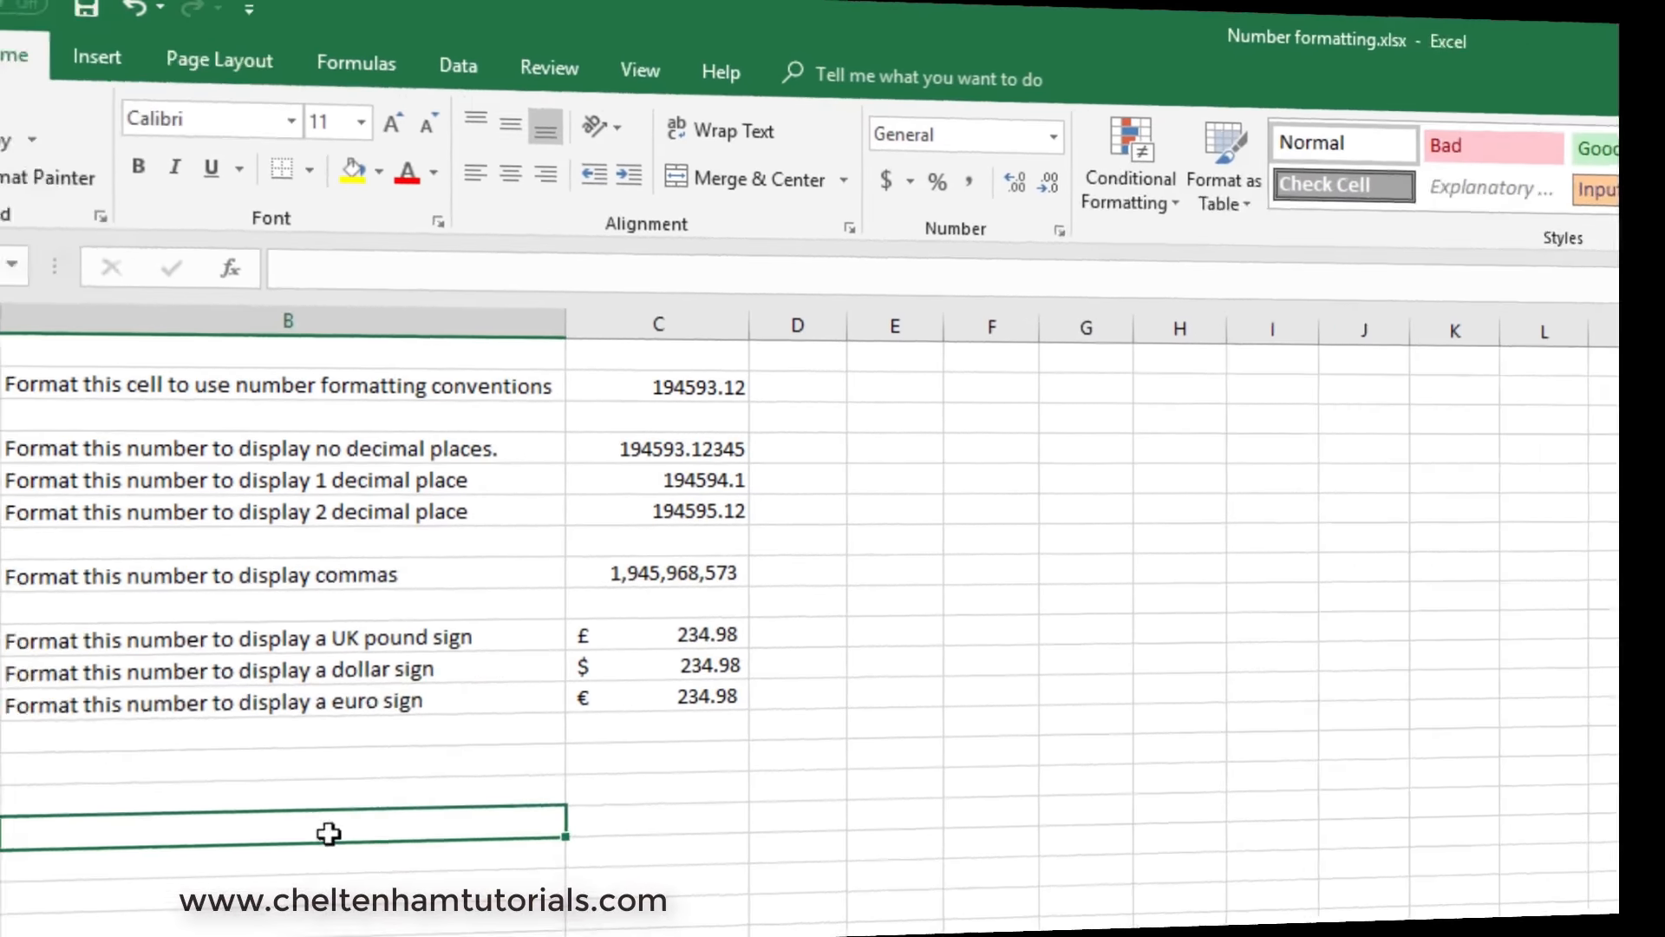
- Enter the label "Todays date is" in B16 and select the adjacent cell in column C
{"action": "type", "text": "Todays"}
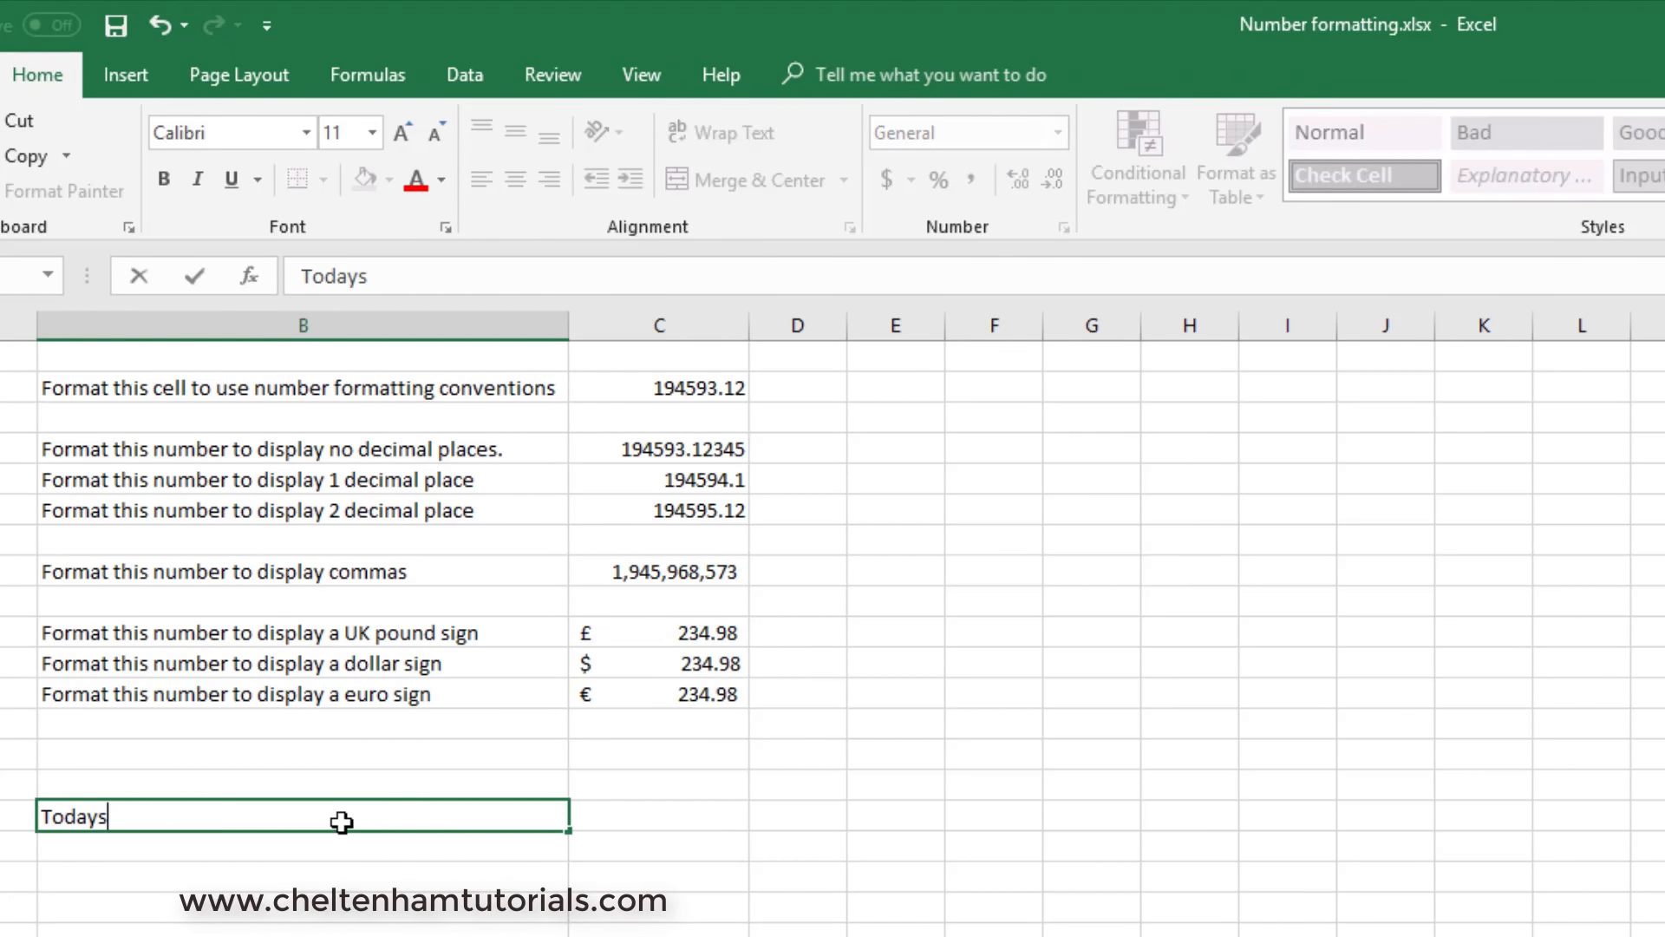
{"action": "type", "text": " date is"}
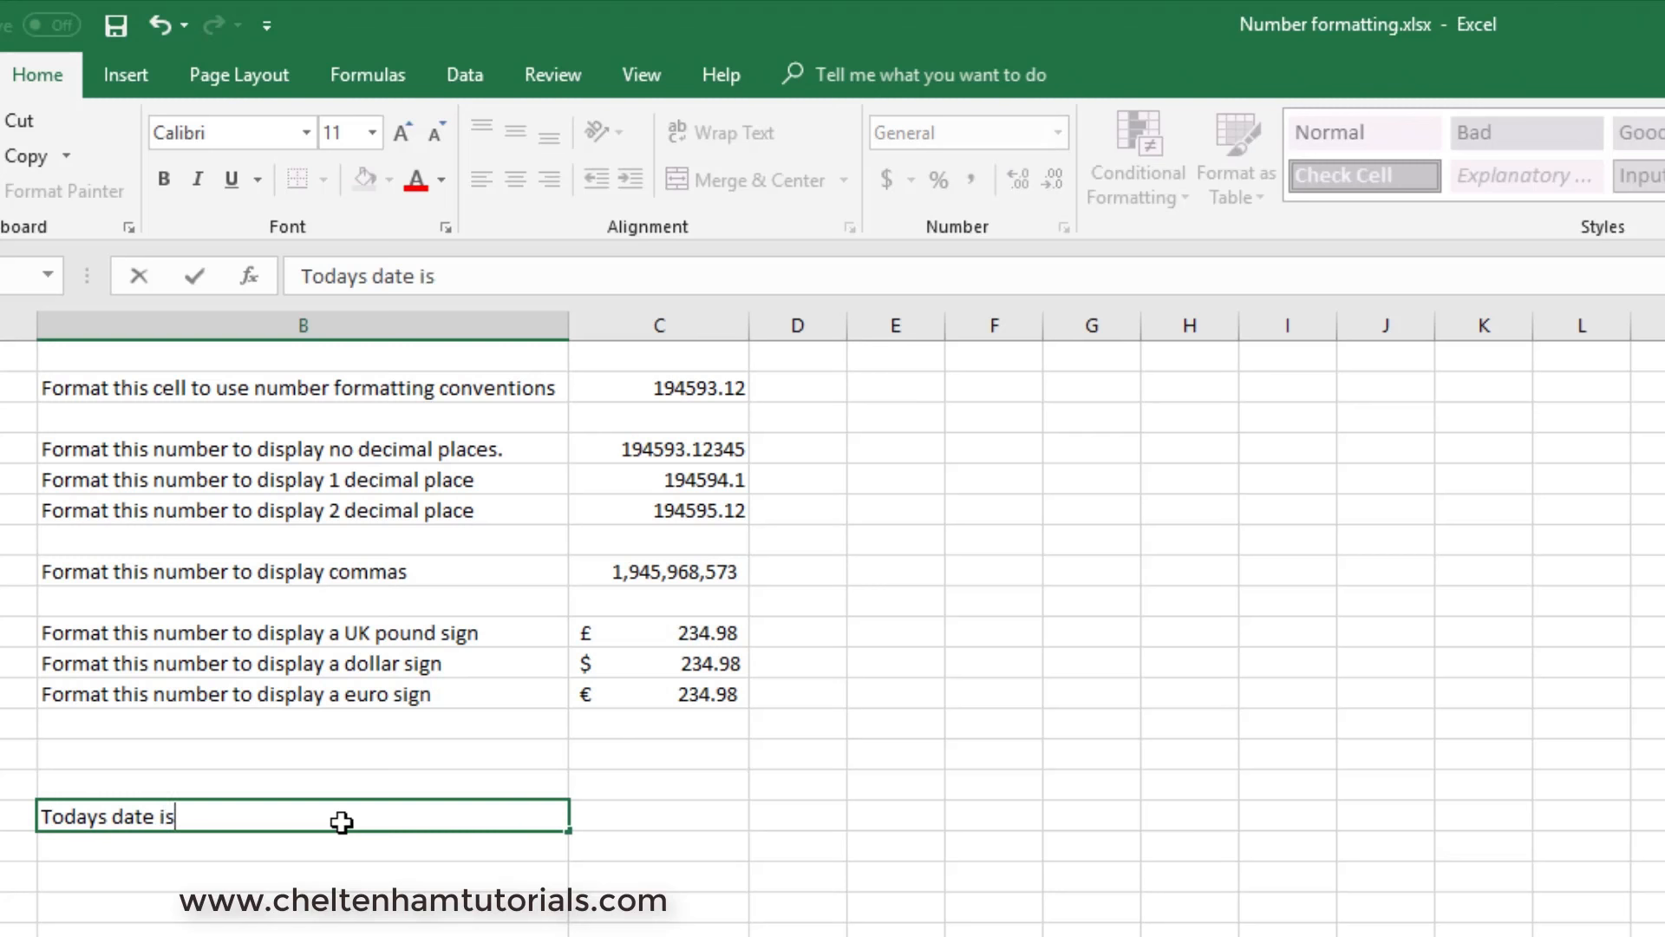
{"action": "left_click", "coordinate": [654, 818]}
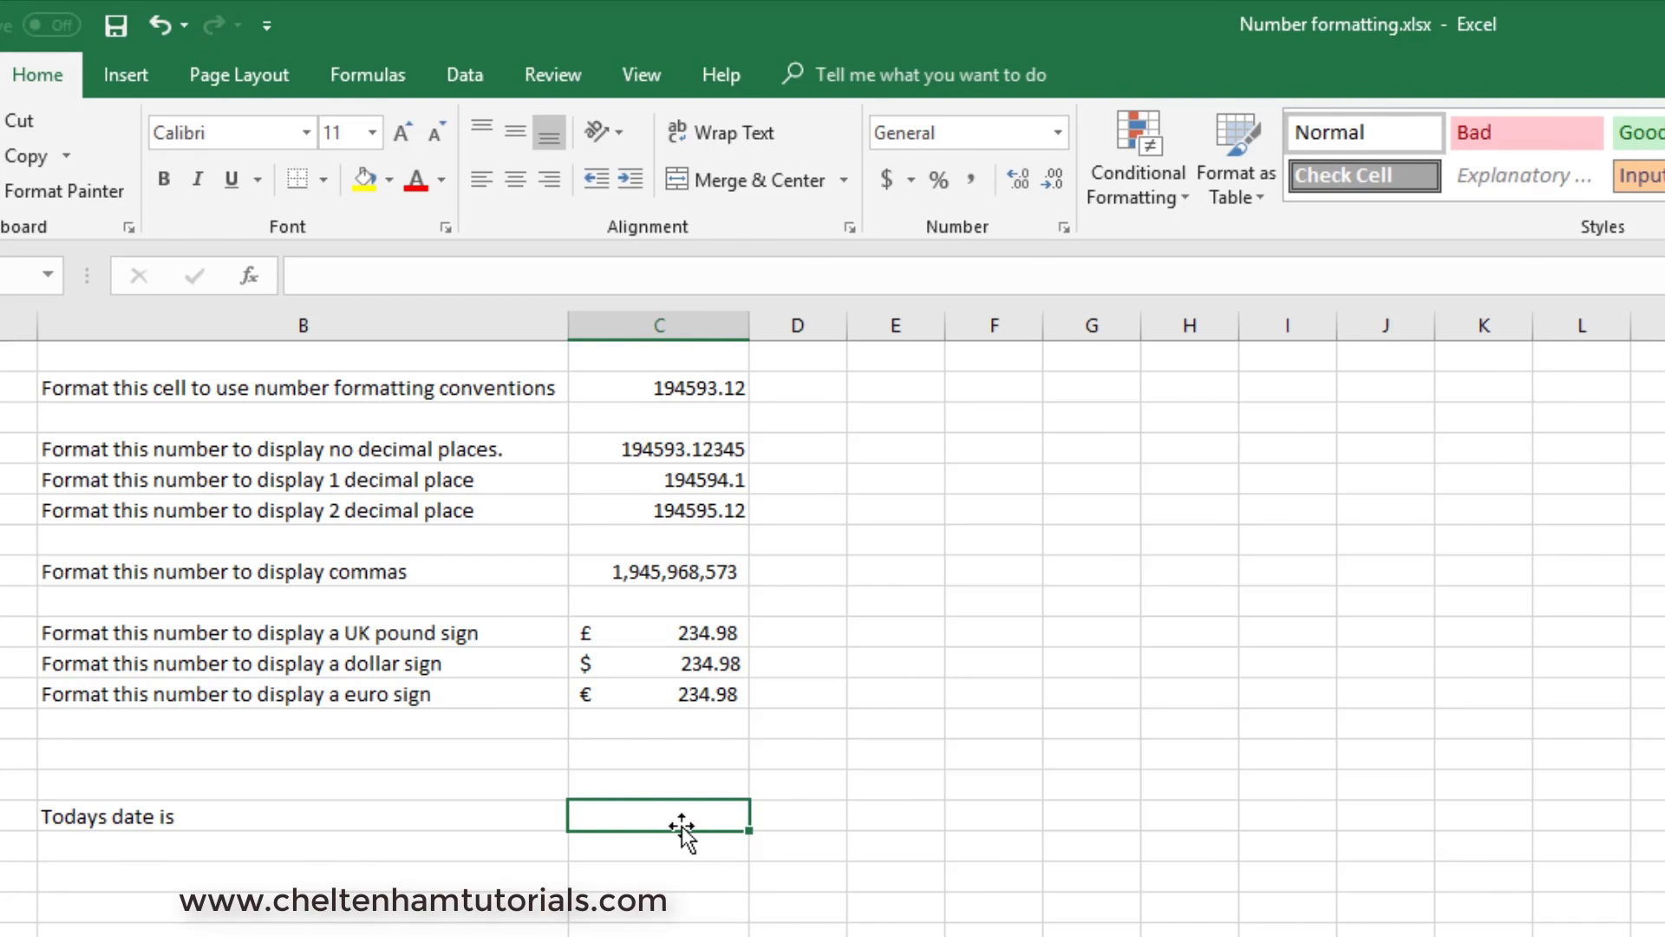
- Enter the date 26/07/2018 in C16, beside the "Todays date is" label
{"action": "type", "text": "26"}
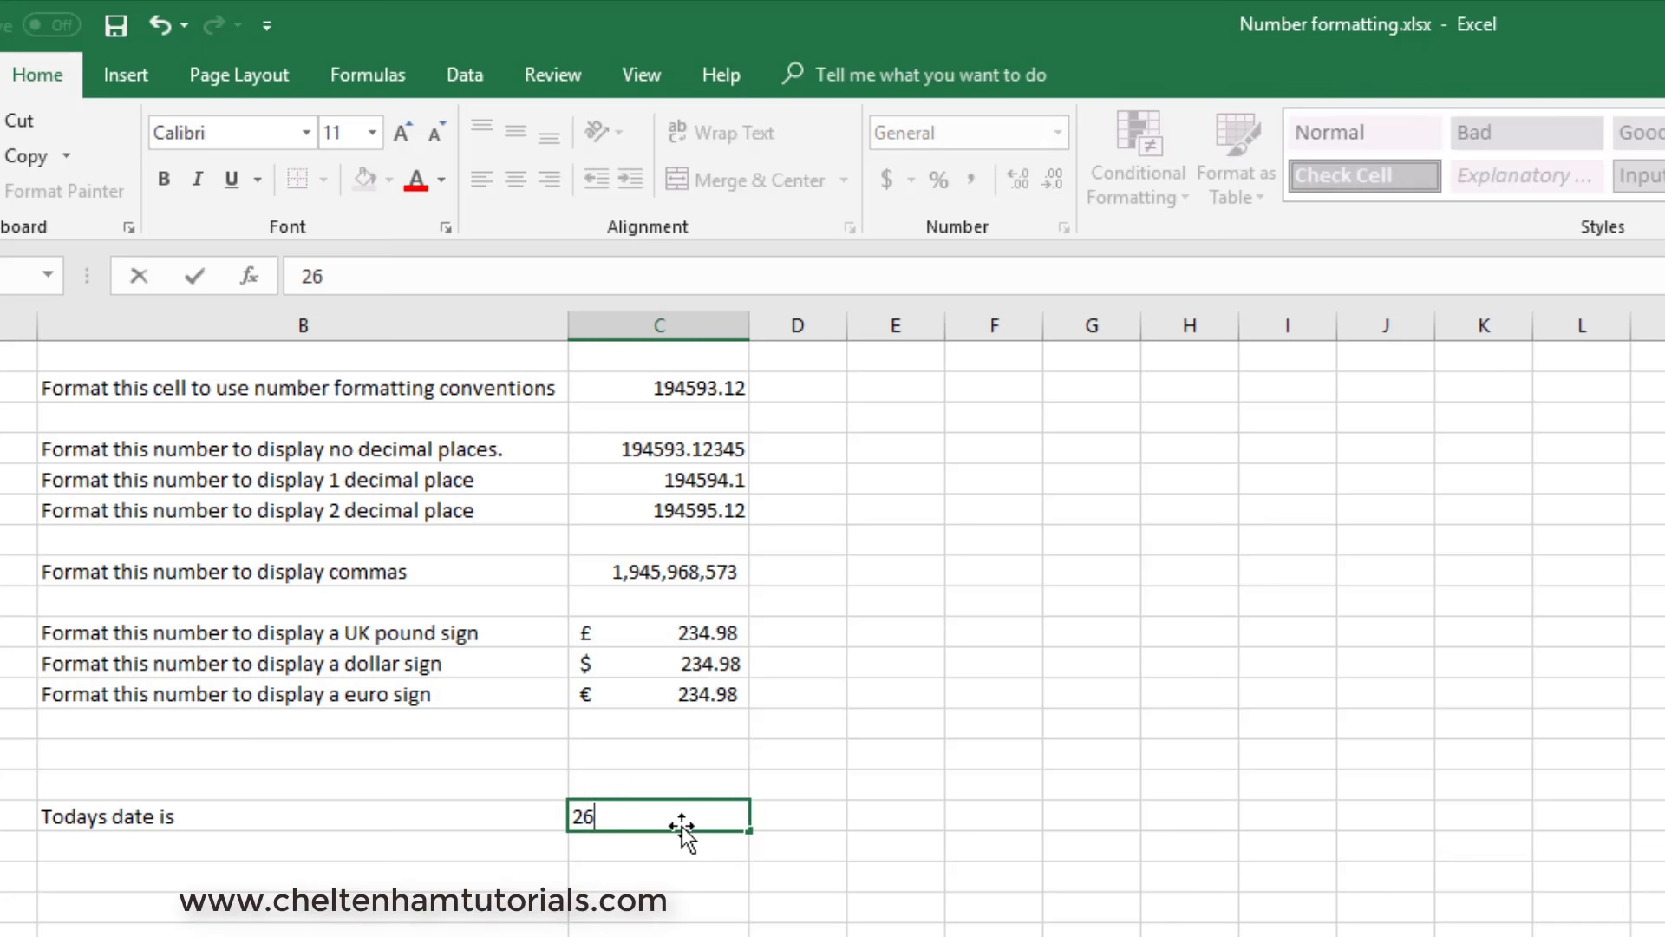
{"action": "type", "text": "/07/2018"}
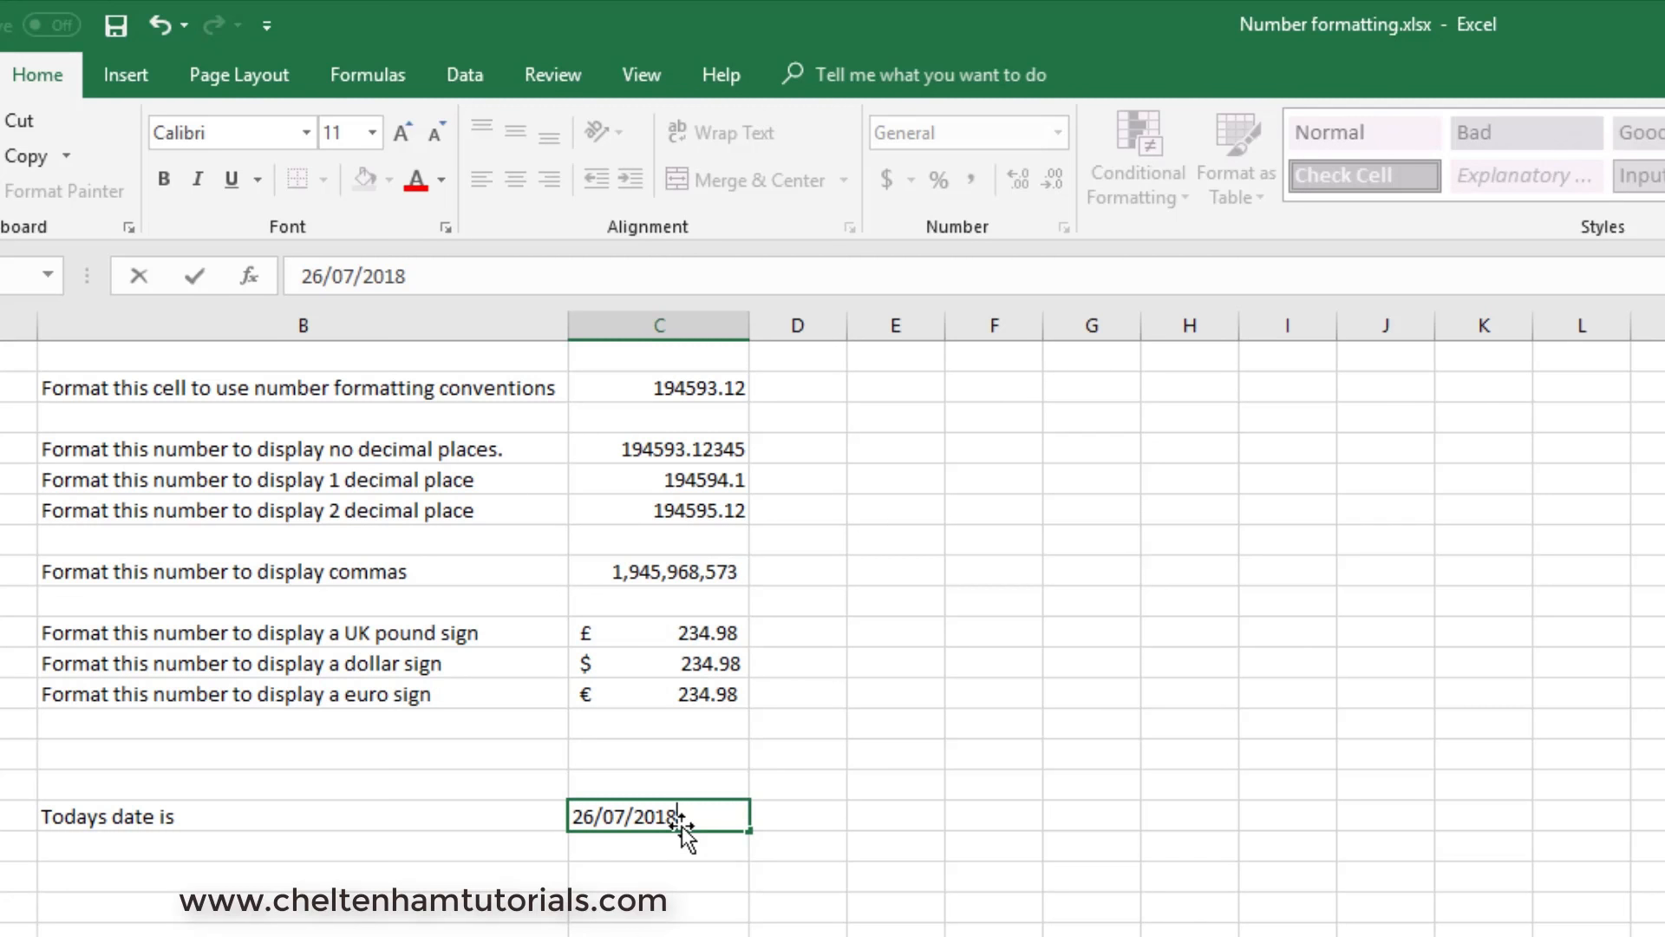
{"action": "key", "text": "F2"}
{"action": "key", "text": "Return"}
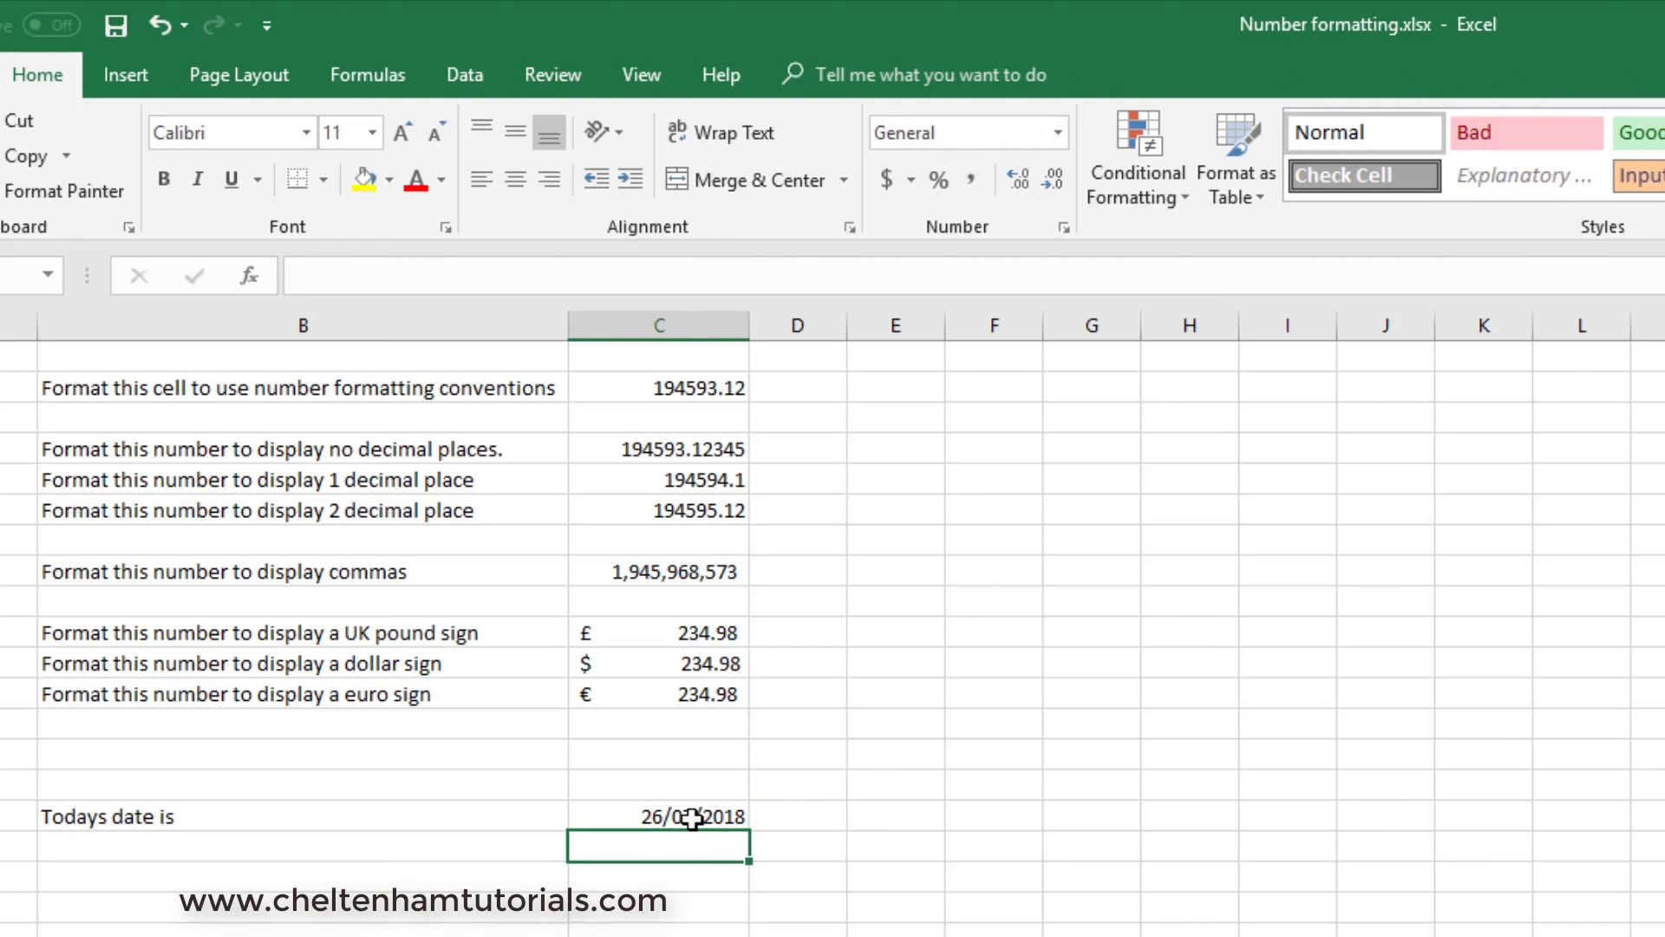
- Format the date in C16 with the English (United States) locale and the 2012-03-14 date type
{"action": "left_click", "coordinate": [690, 818]}
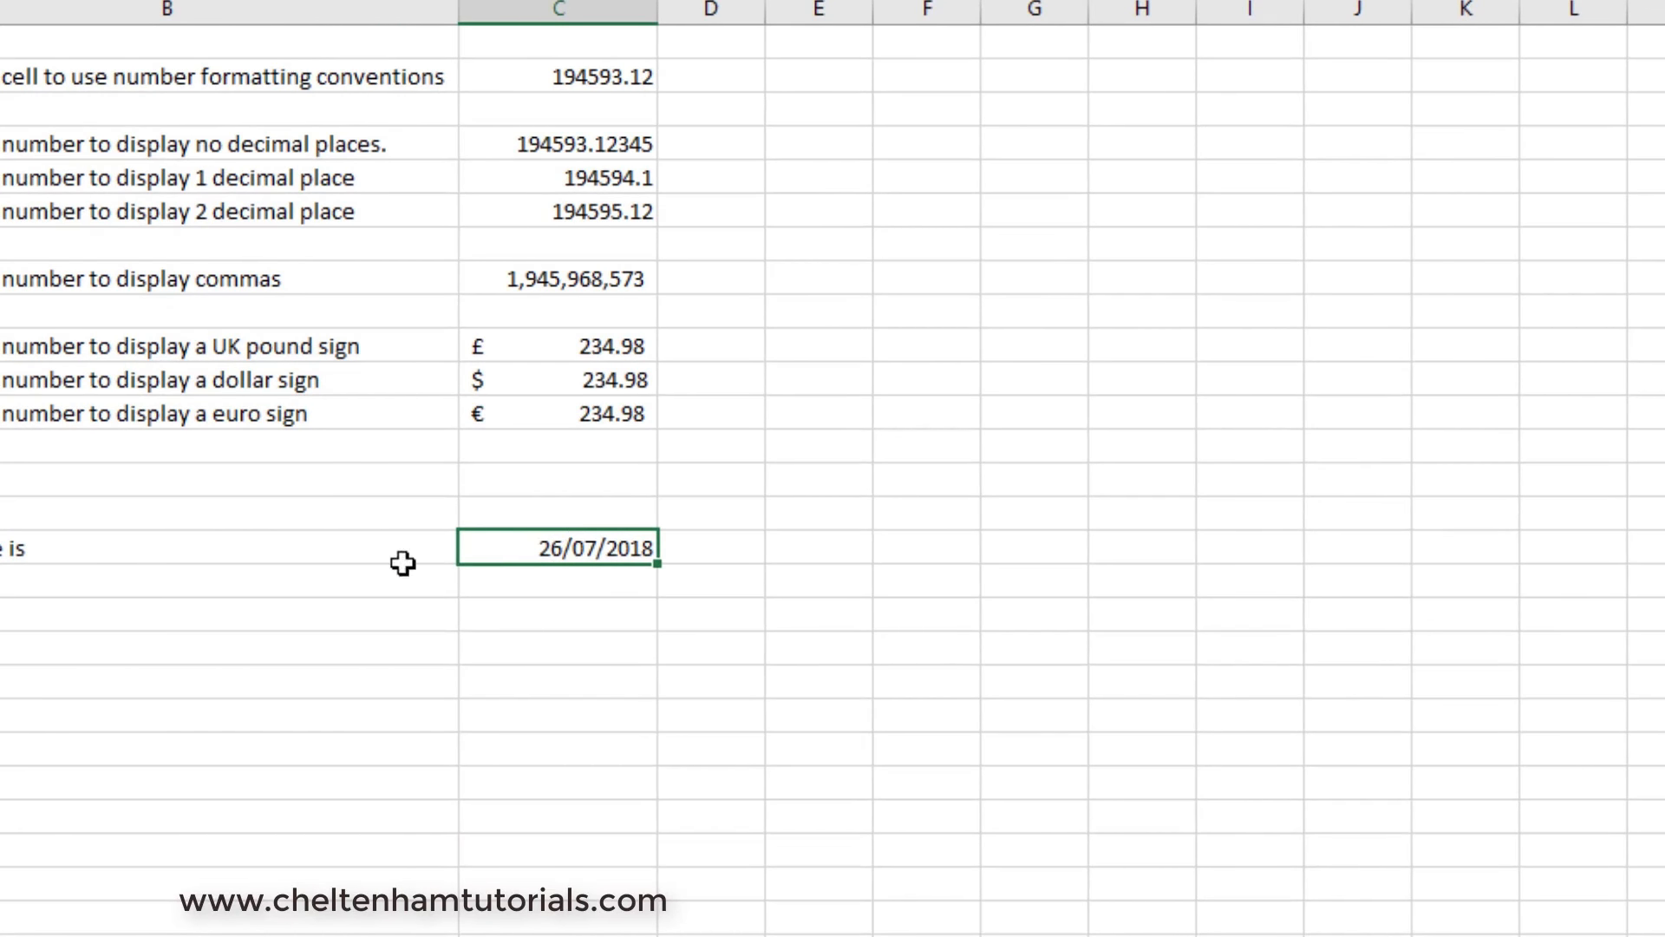
{"action": "right_click", "coordinate": [571, 548]}
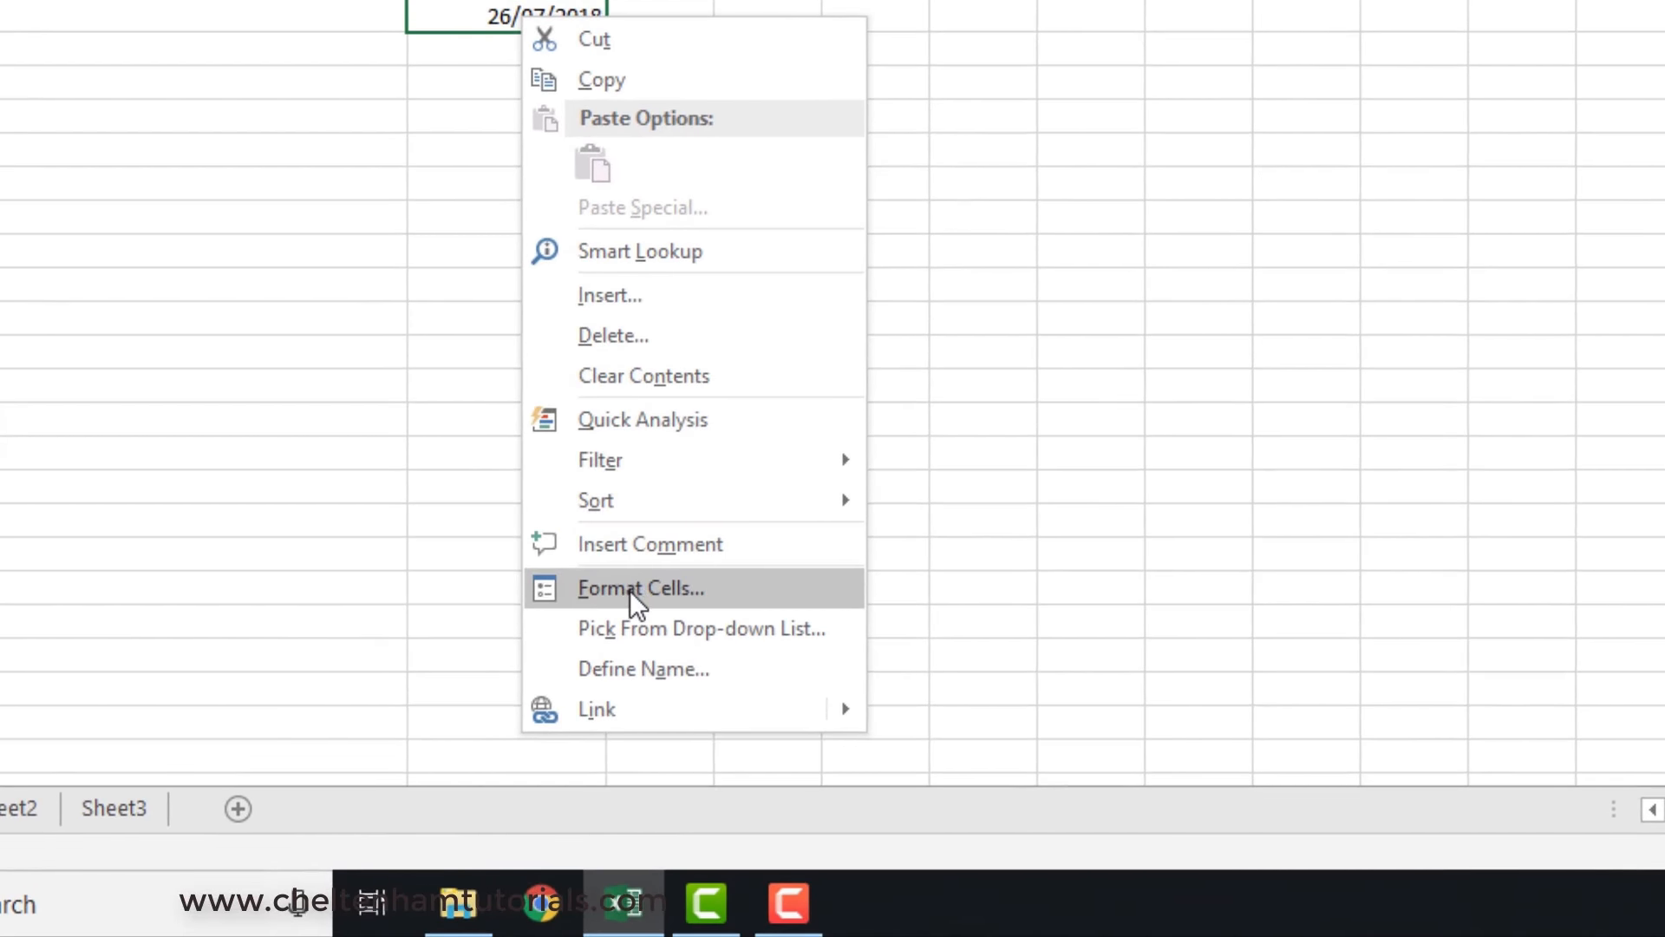
{"action": "left_click", "coordinate": [632, 590]}
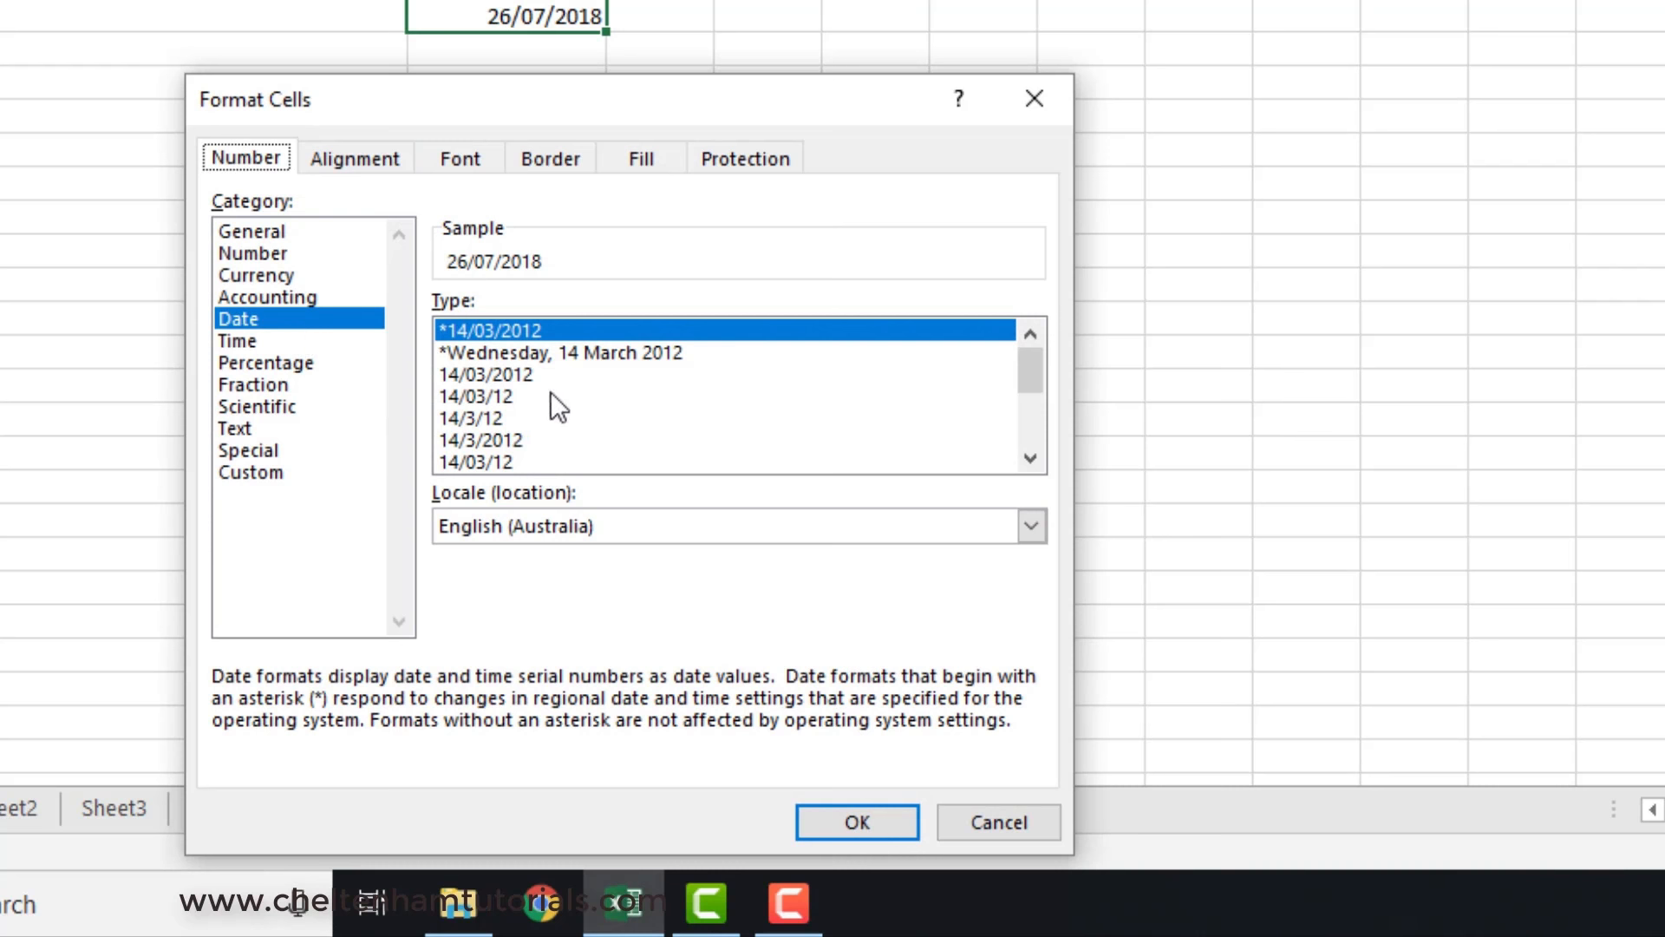
{"action": "mouse_move", "coordinate": [1025, 373]}
{"action": "left_mouse_down"}
{"action": "mouse_move", "coordinate": [1029, 443]}
{"action": "mouse_move", "coordinate": [1048, 364]}
{"action": "left_mouse_up"}
{"action": "left_click", "coordinate": [1032, 531]}
{"action": "scroll", "coordinate": [867, 599], "scroll_direction": "down", "scroll_amount": 6}
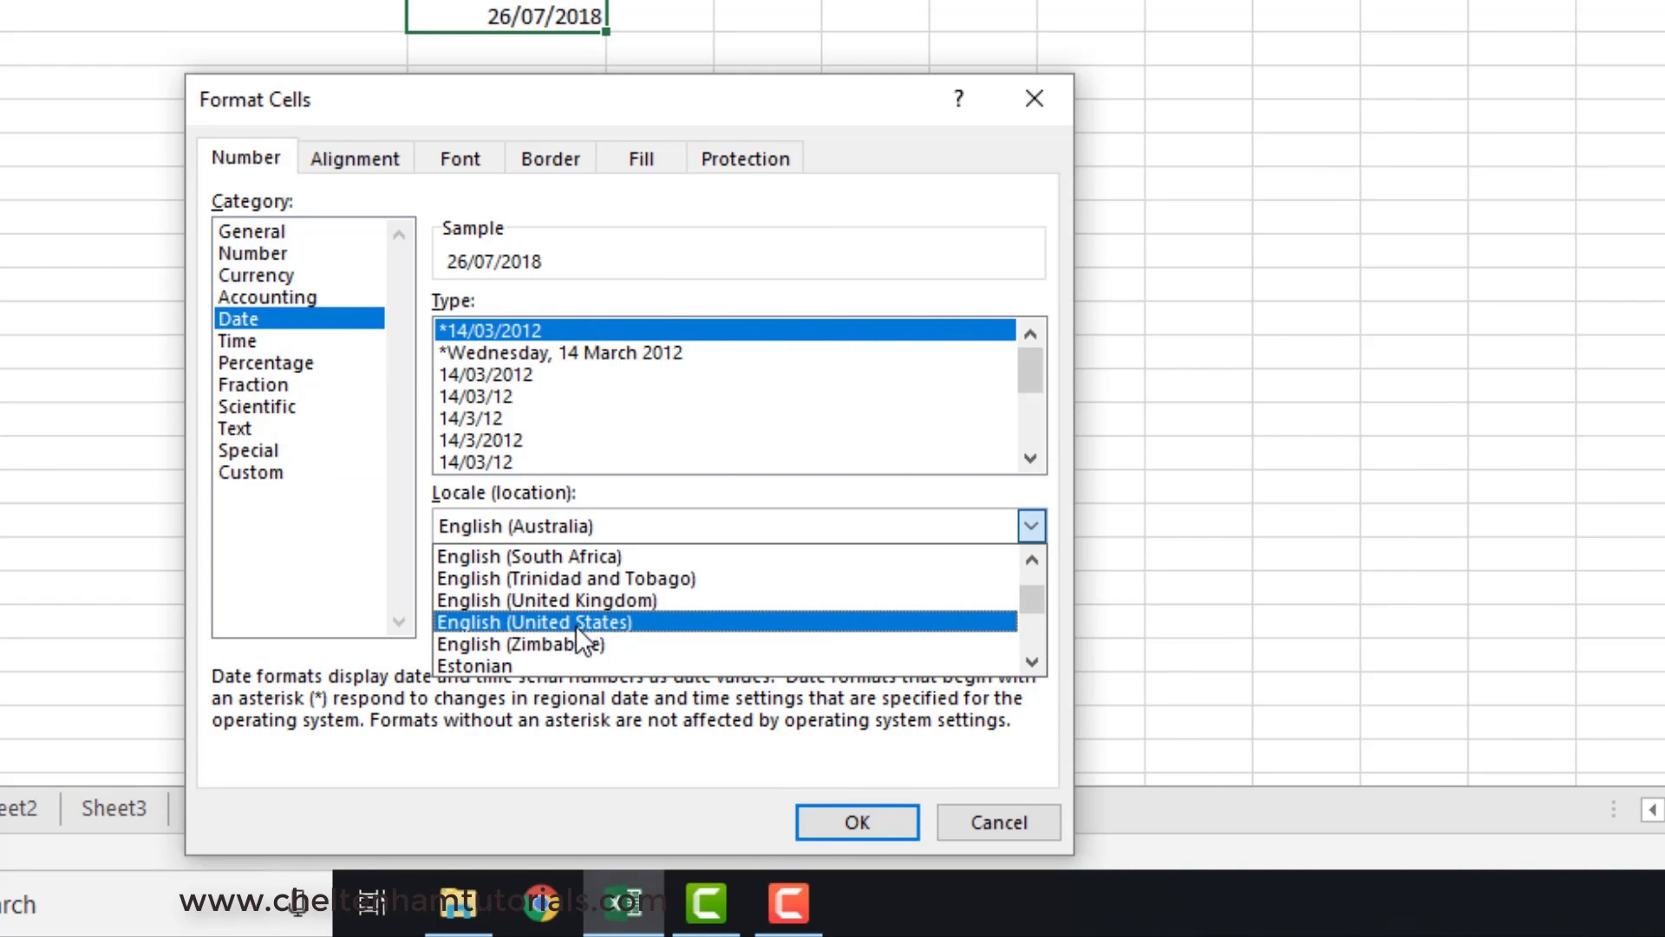
{"action": "left_click", "coordinate": [578, 625]}
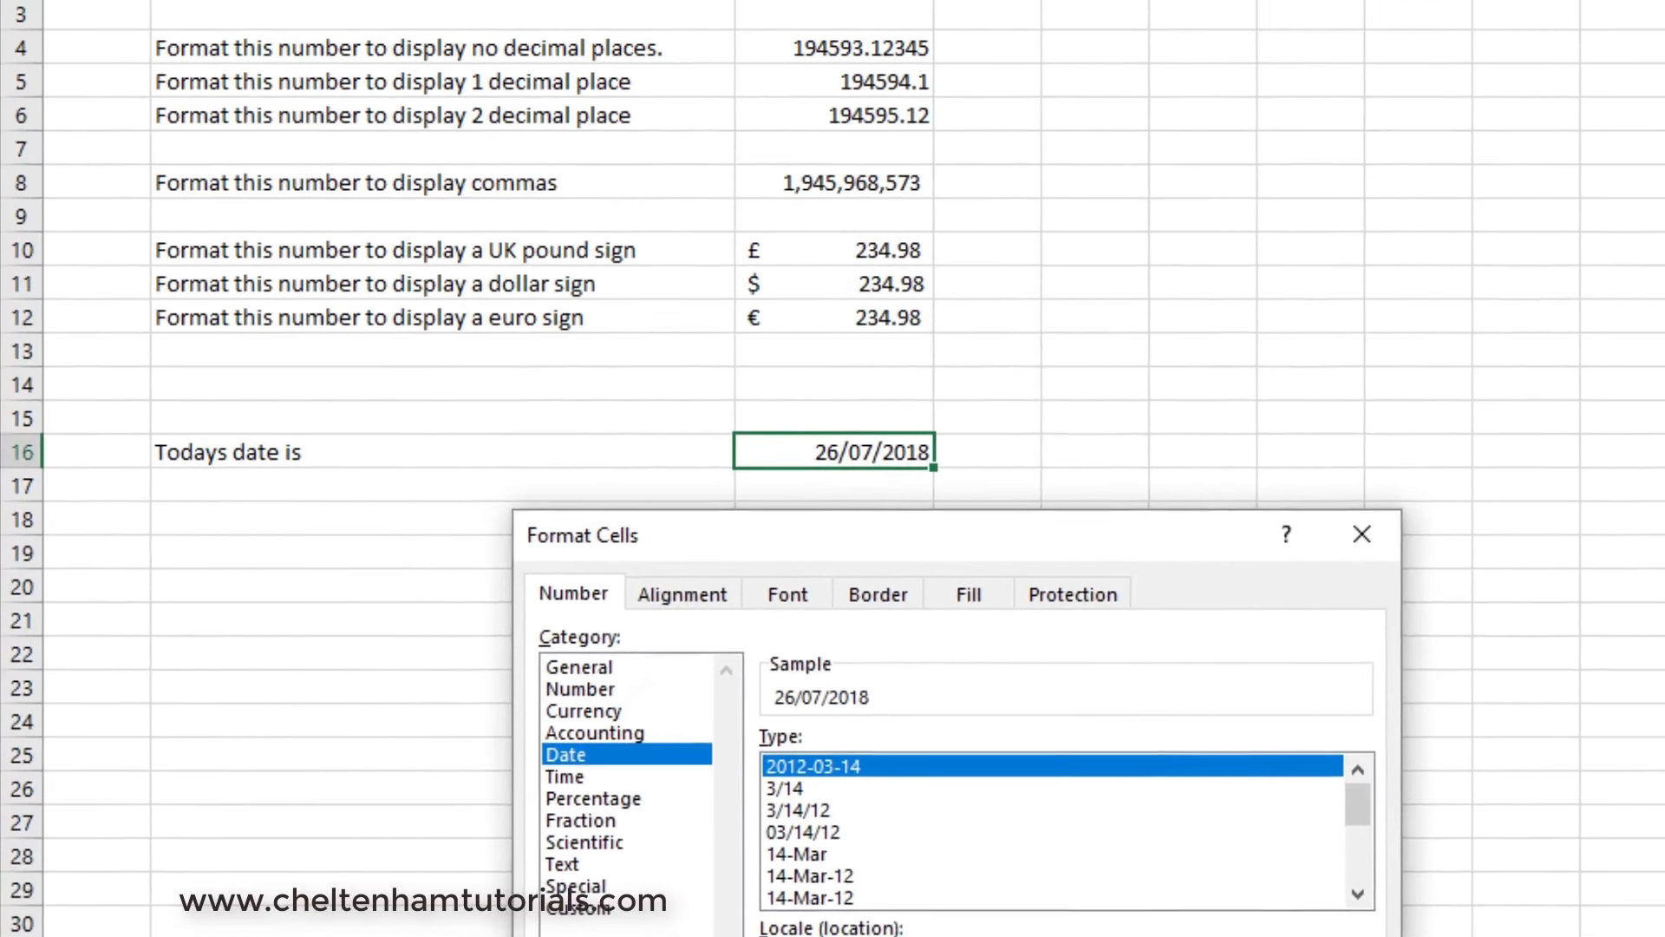
{"action": "left_click", "coordinate": [857, 822]}
{"action": "left_click", "coordinate": [1310, 936]}
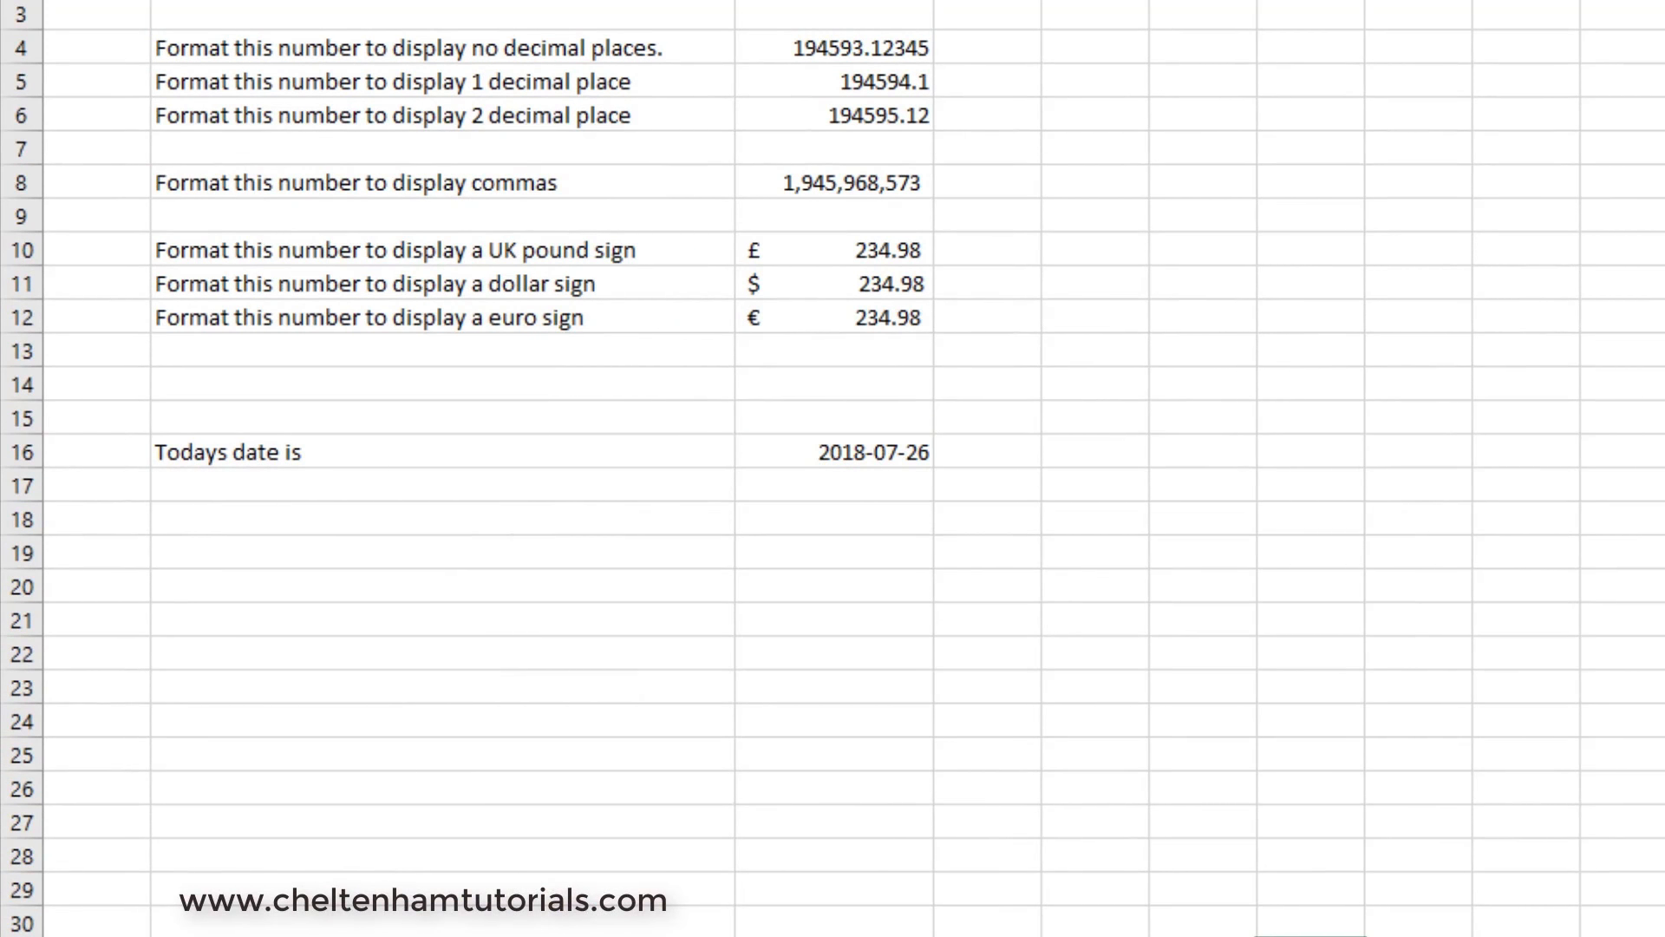